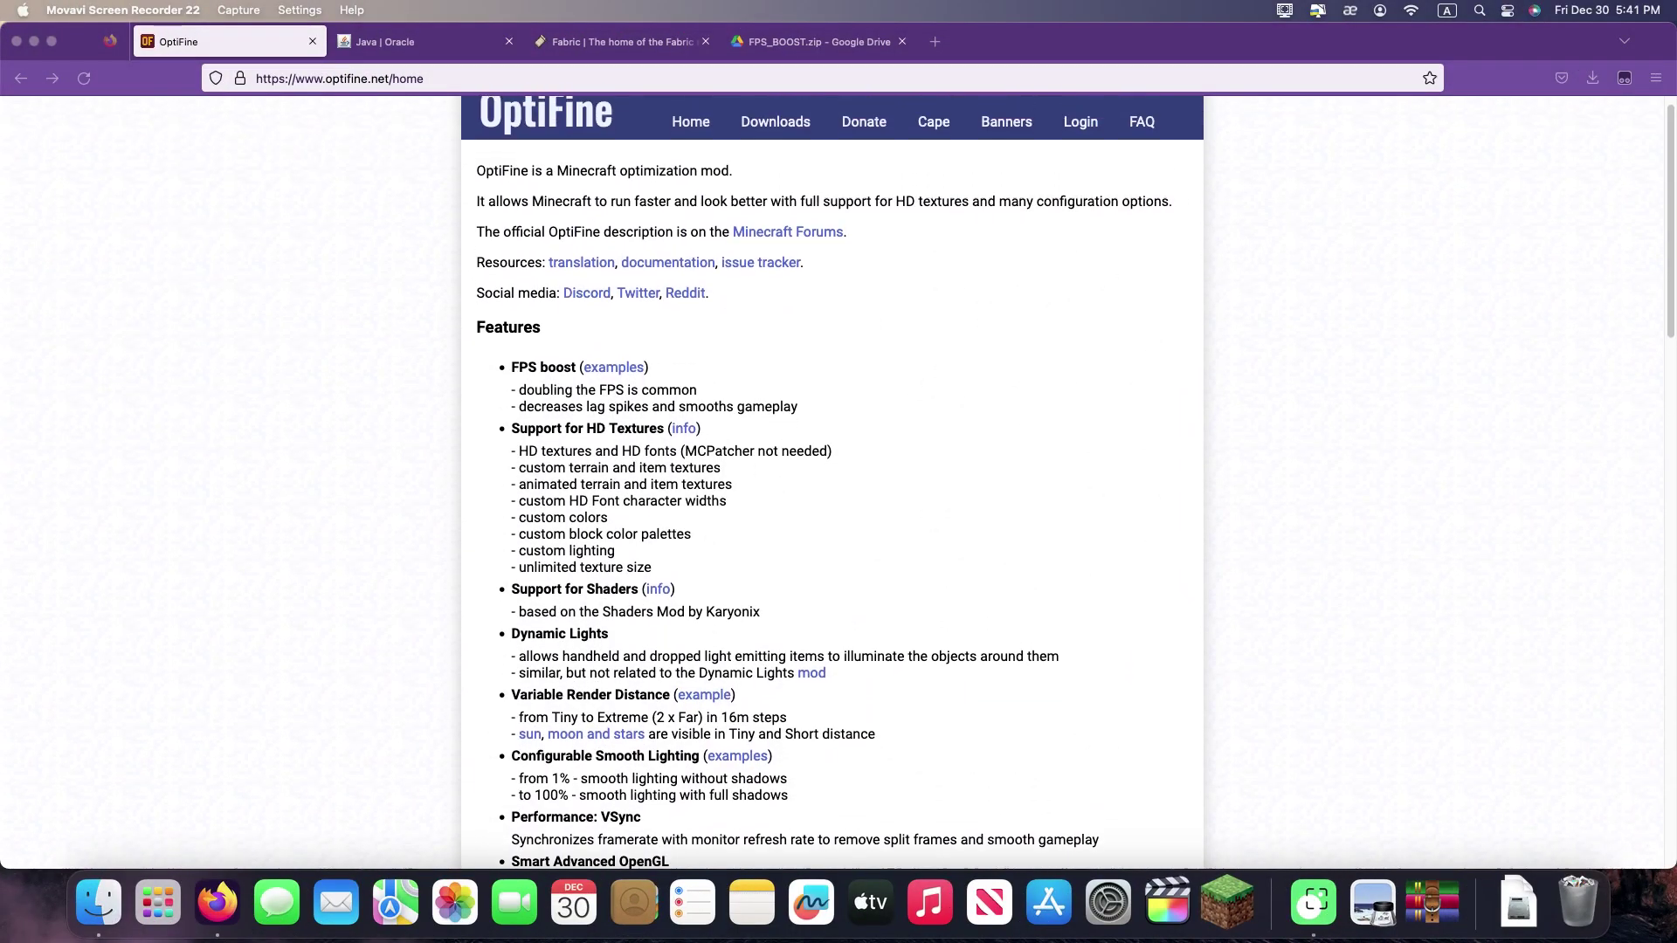
# Examine the list of OptiFine's features and configuration options on its home page
pyautogui.scroll(1, 832, 480)
pyautogui.scroll(-10, 831, 481)
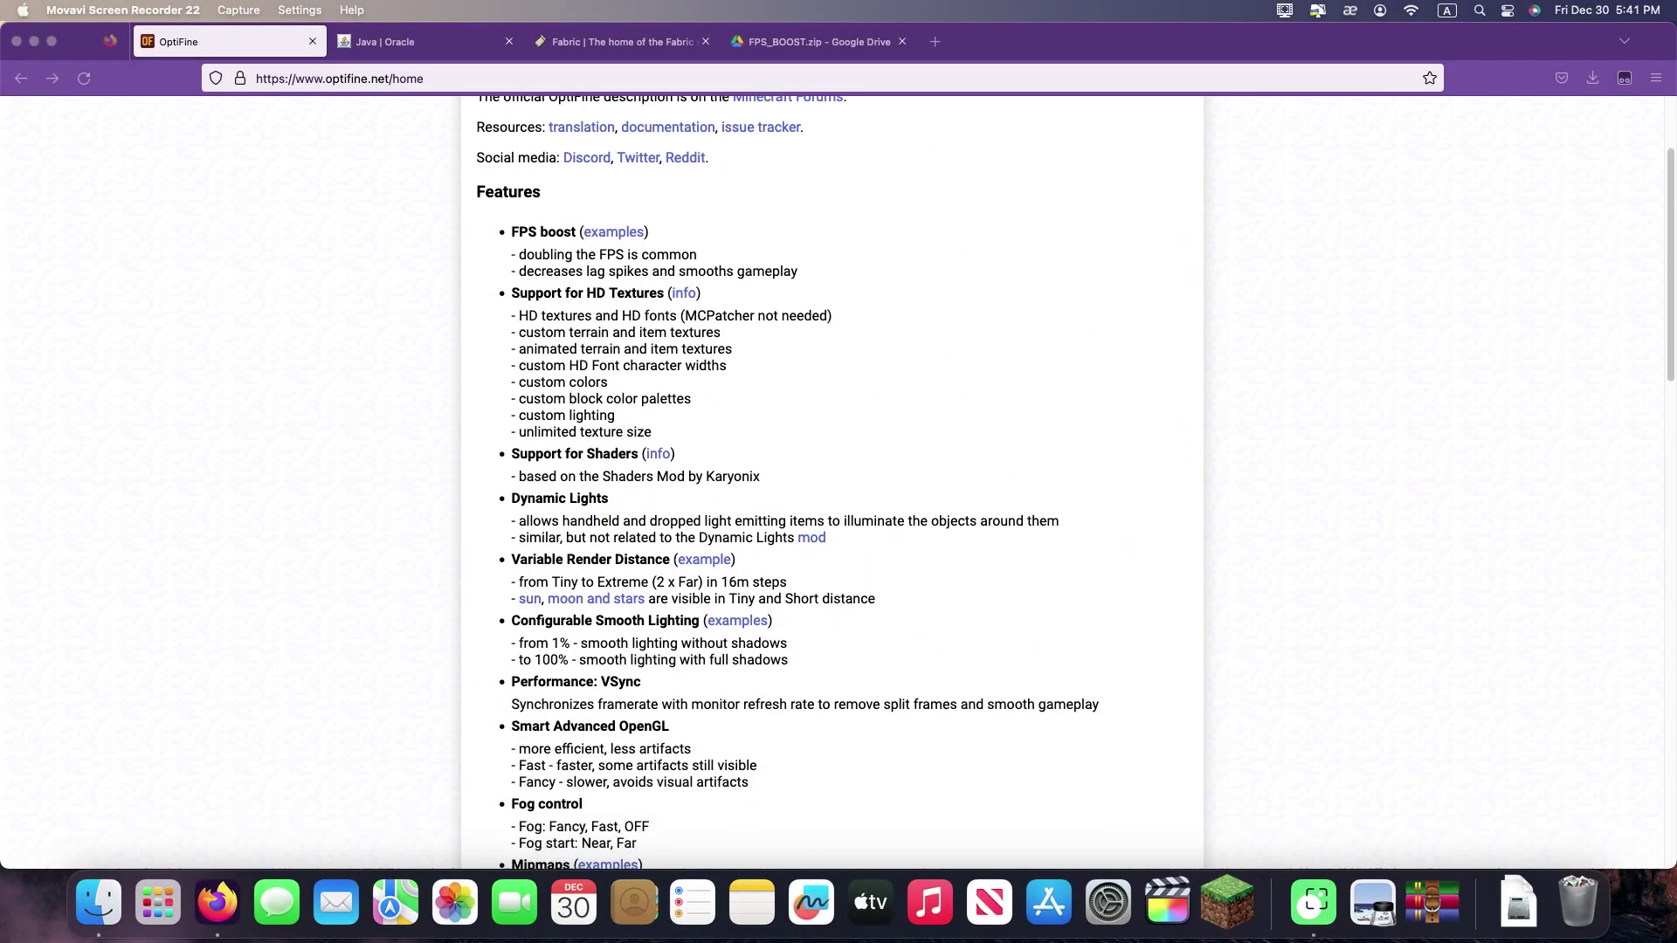
pyautogui.scroll(-13, 831, 481)
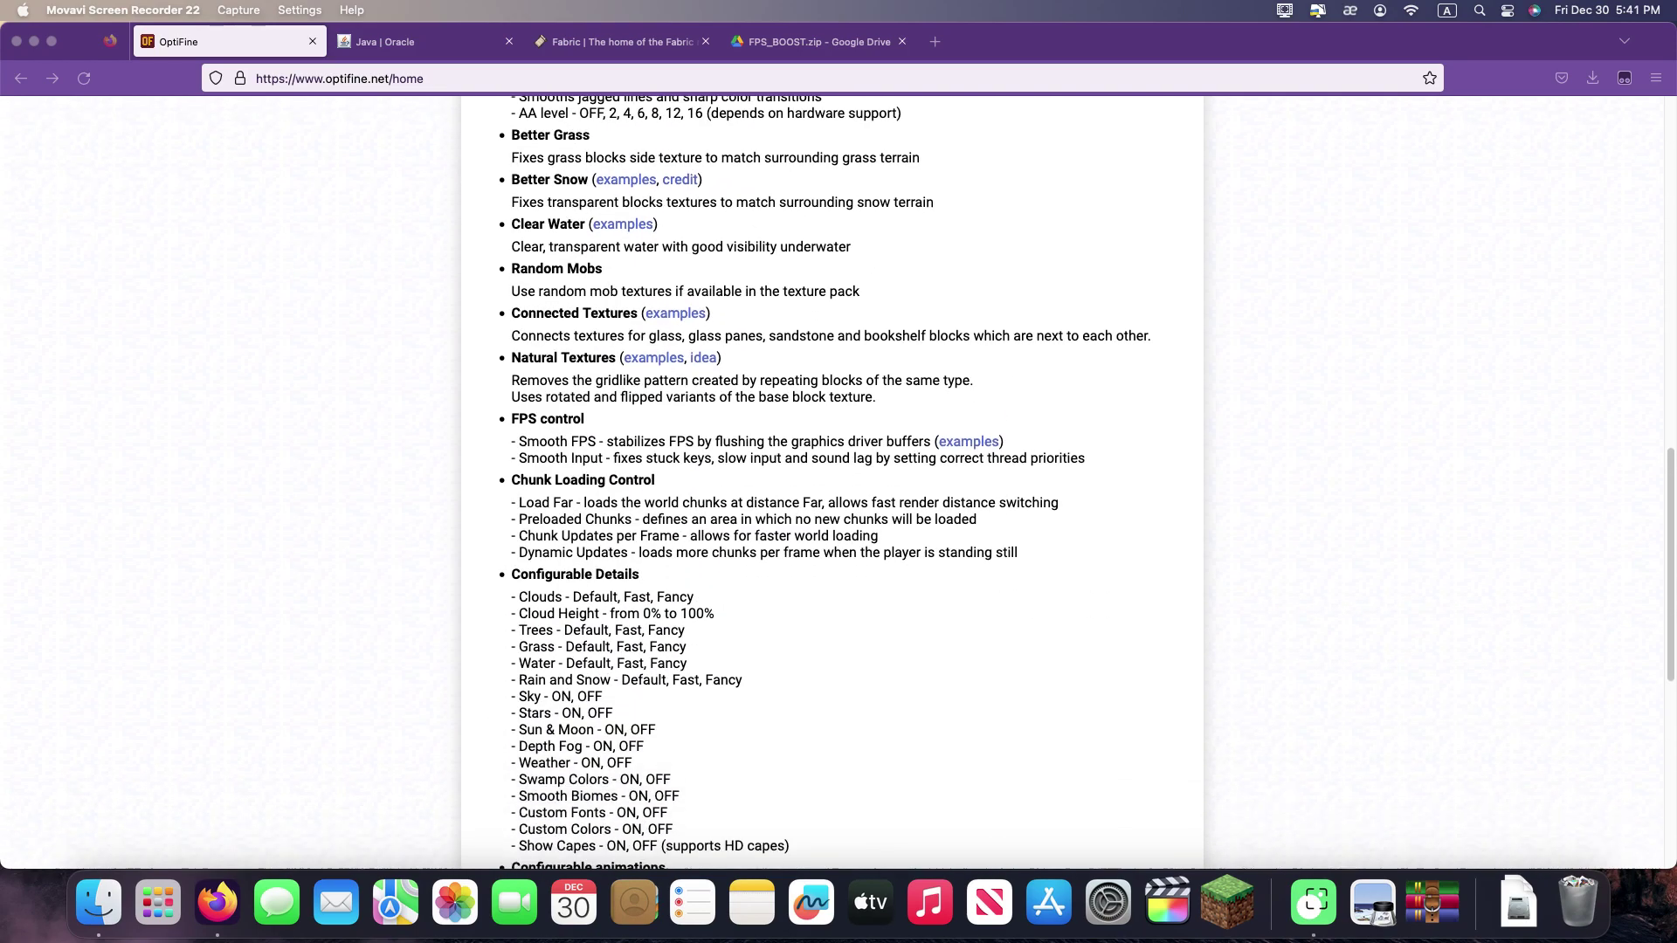
pyautogui.scroll(-7, 832, 481)
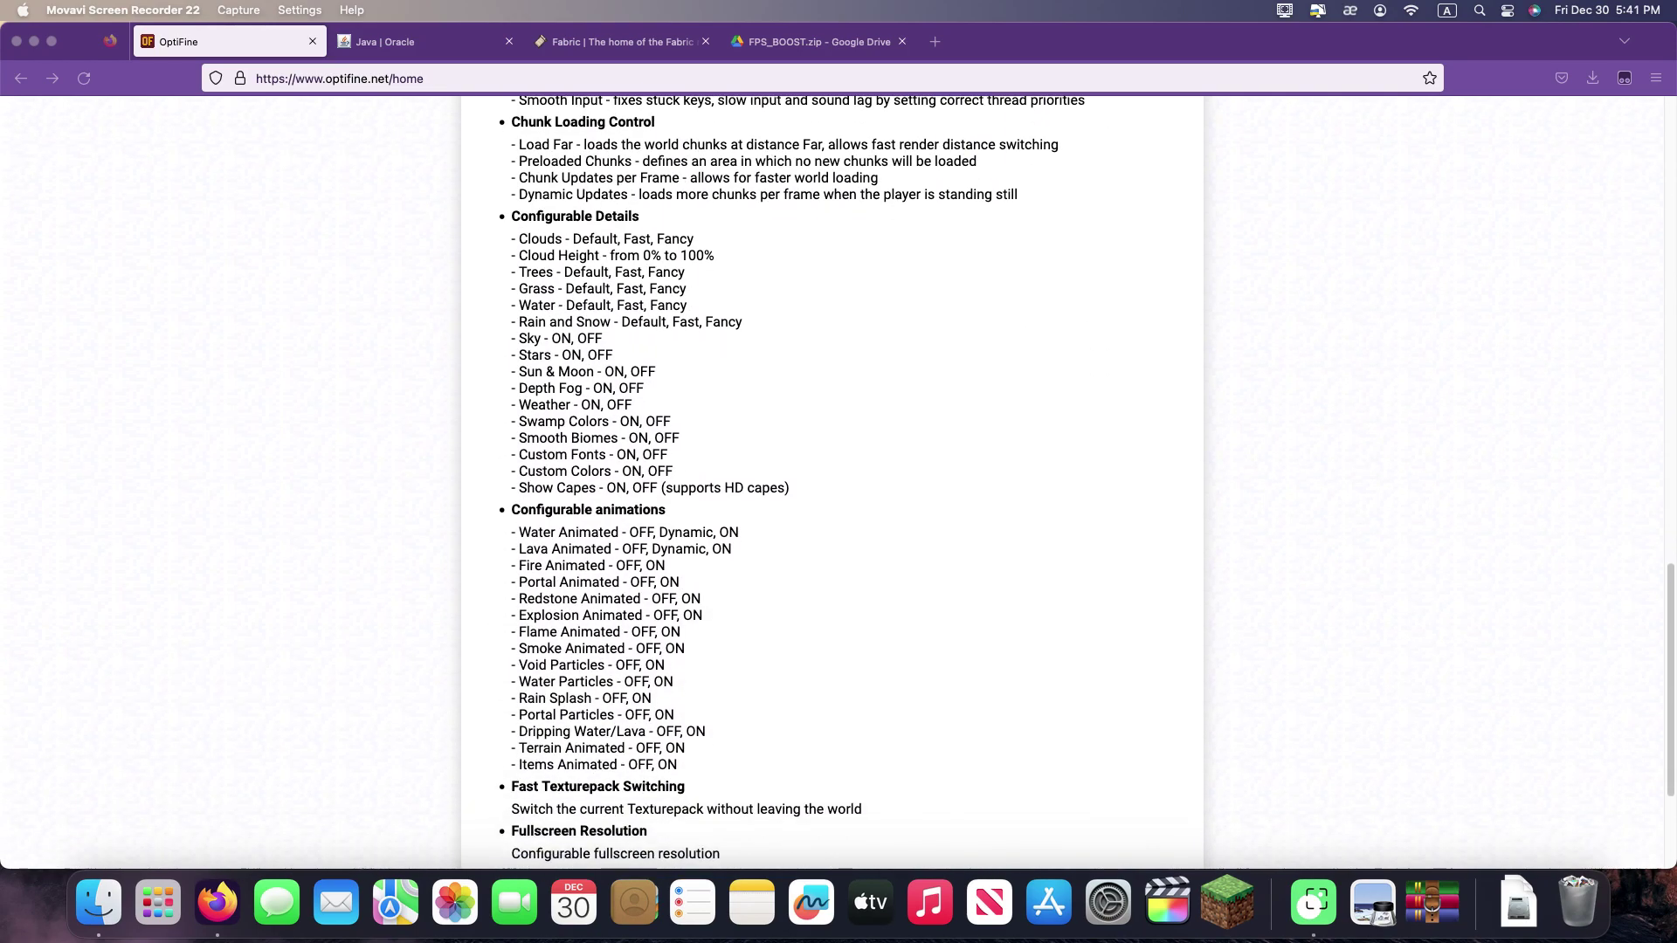
pyautogui.scroll(6, 831, 481)
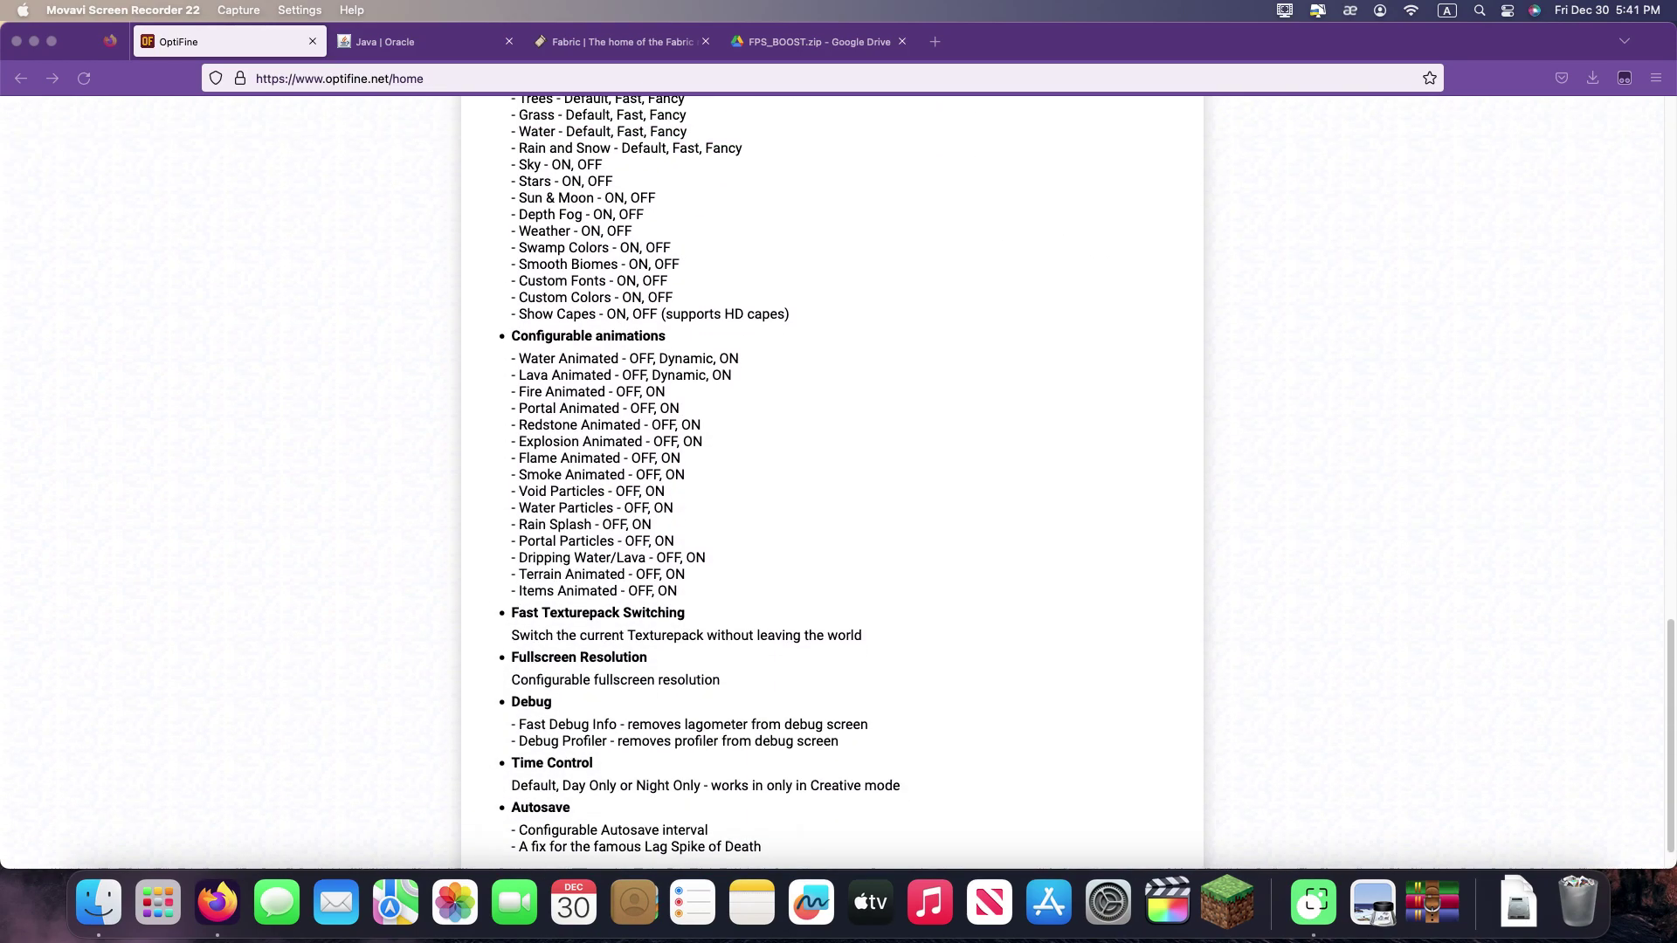
pyautogui.scroll(7, 831, 481)
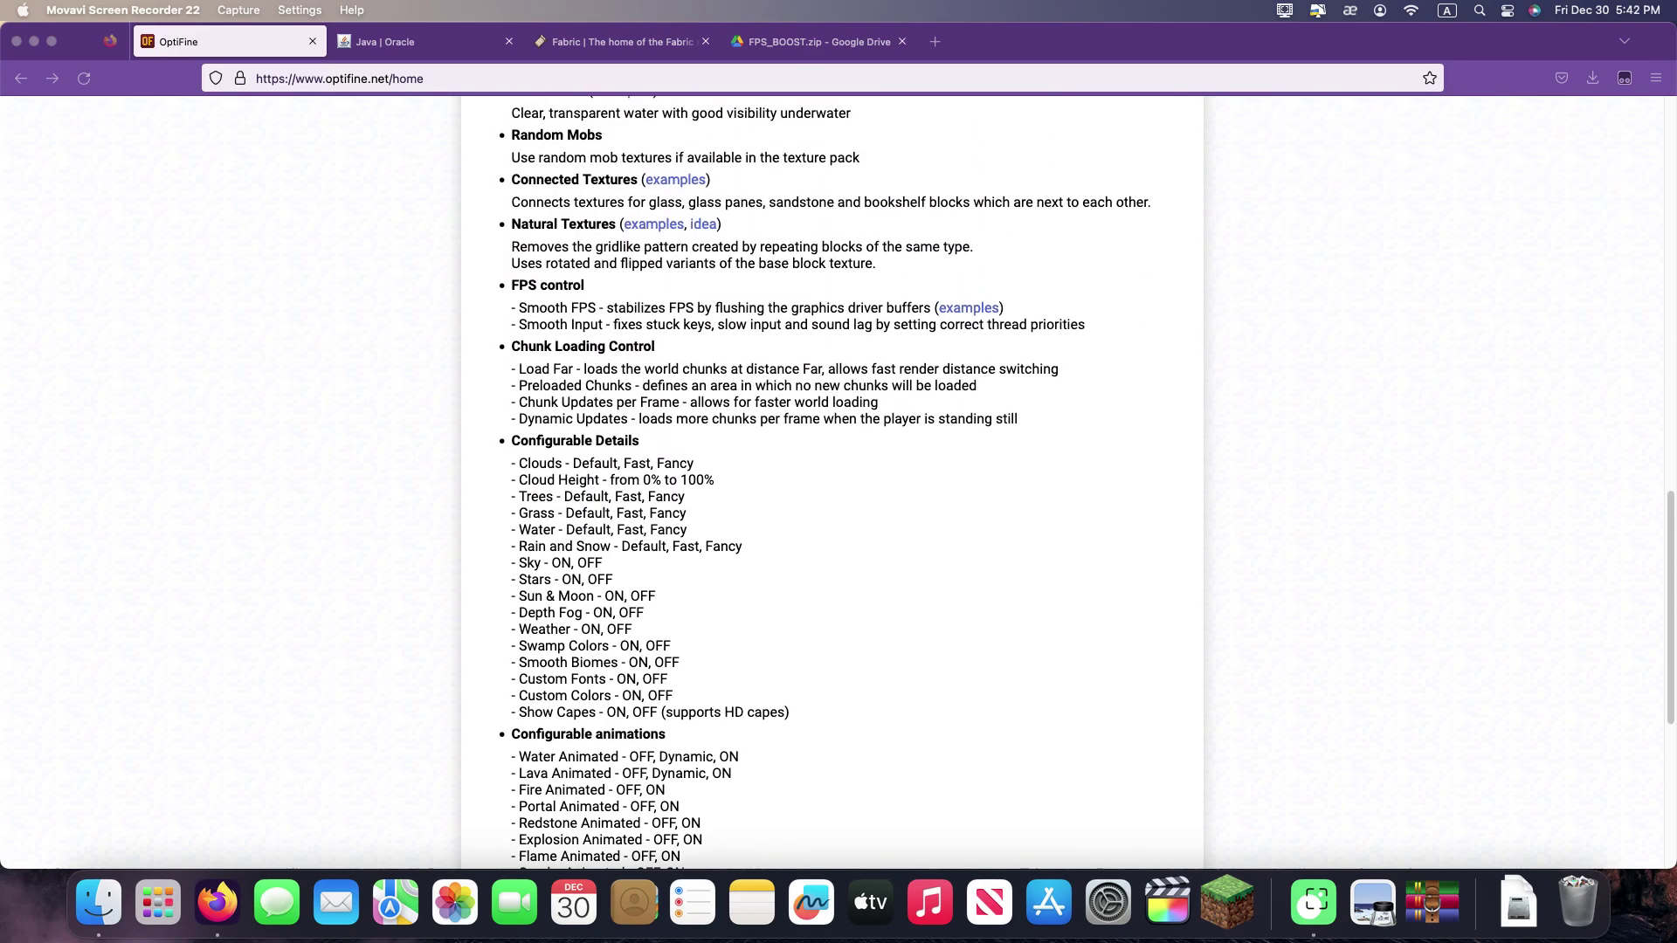
pyautogui.scroll(10, 831, 481)
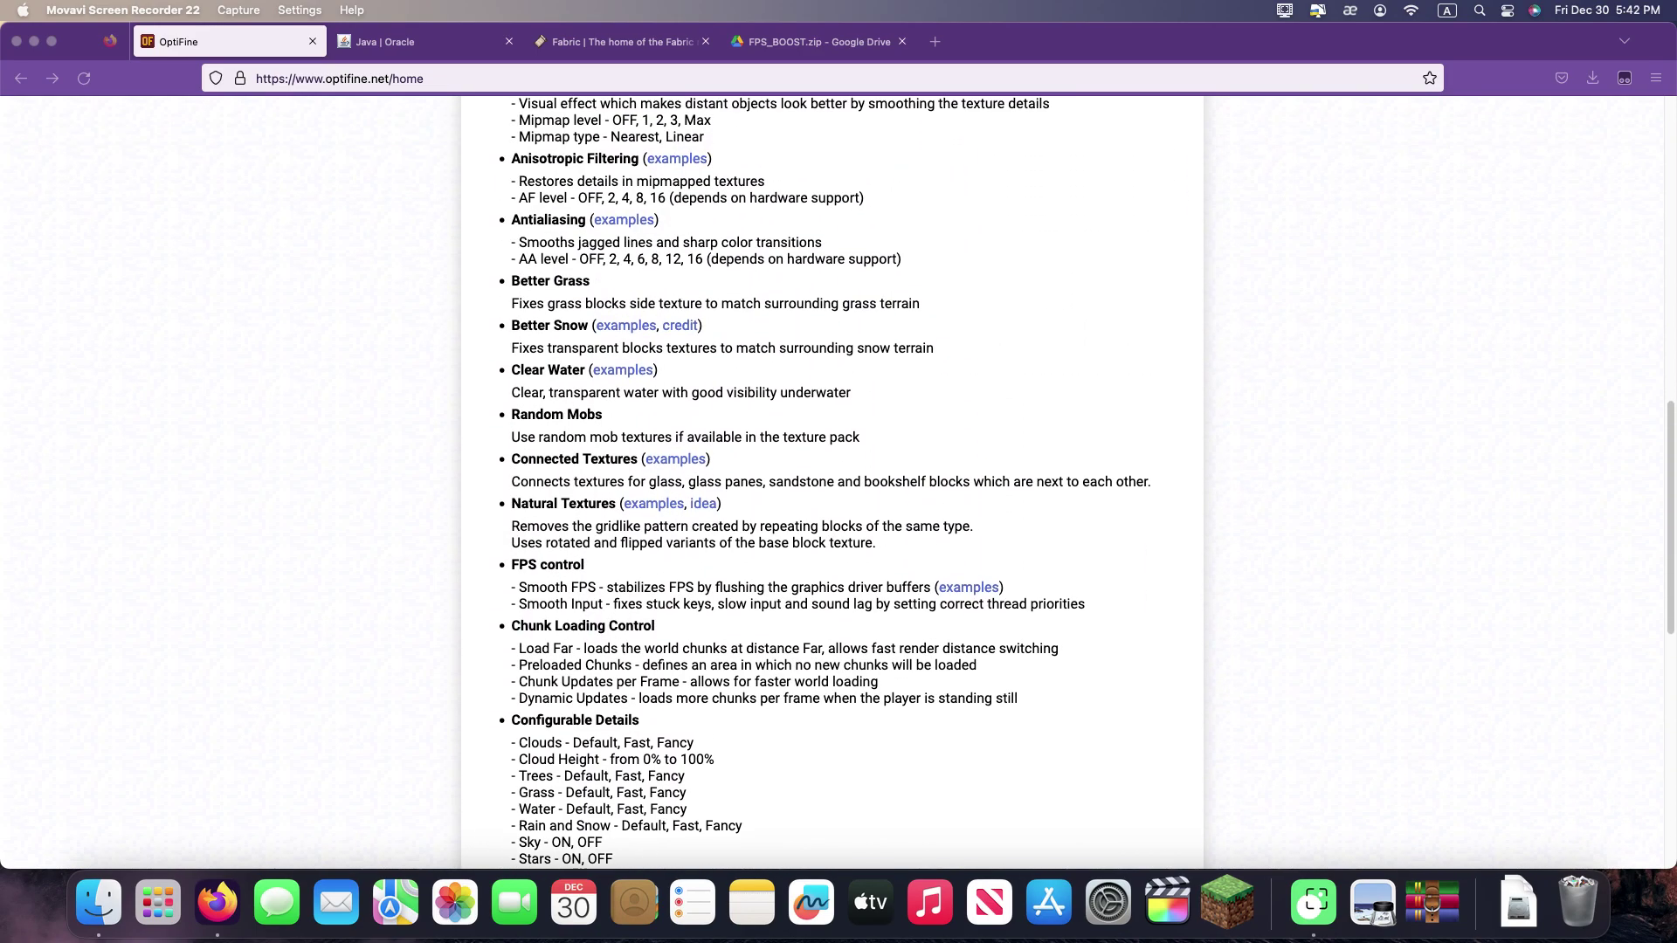
pyautogui.scroll(9, 832, 480)
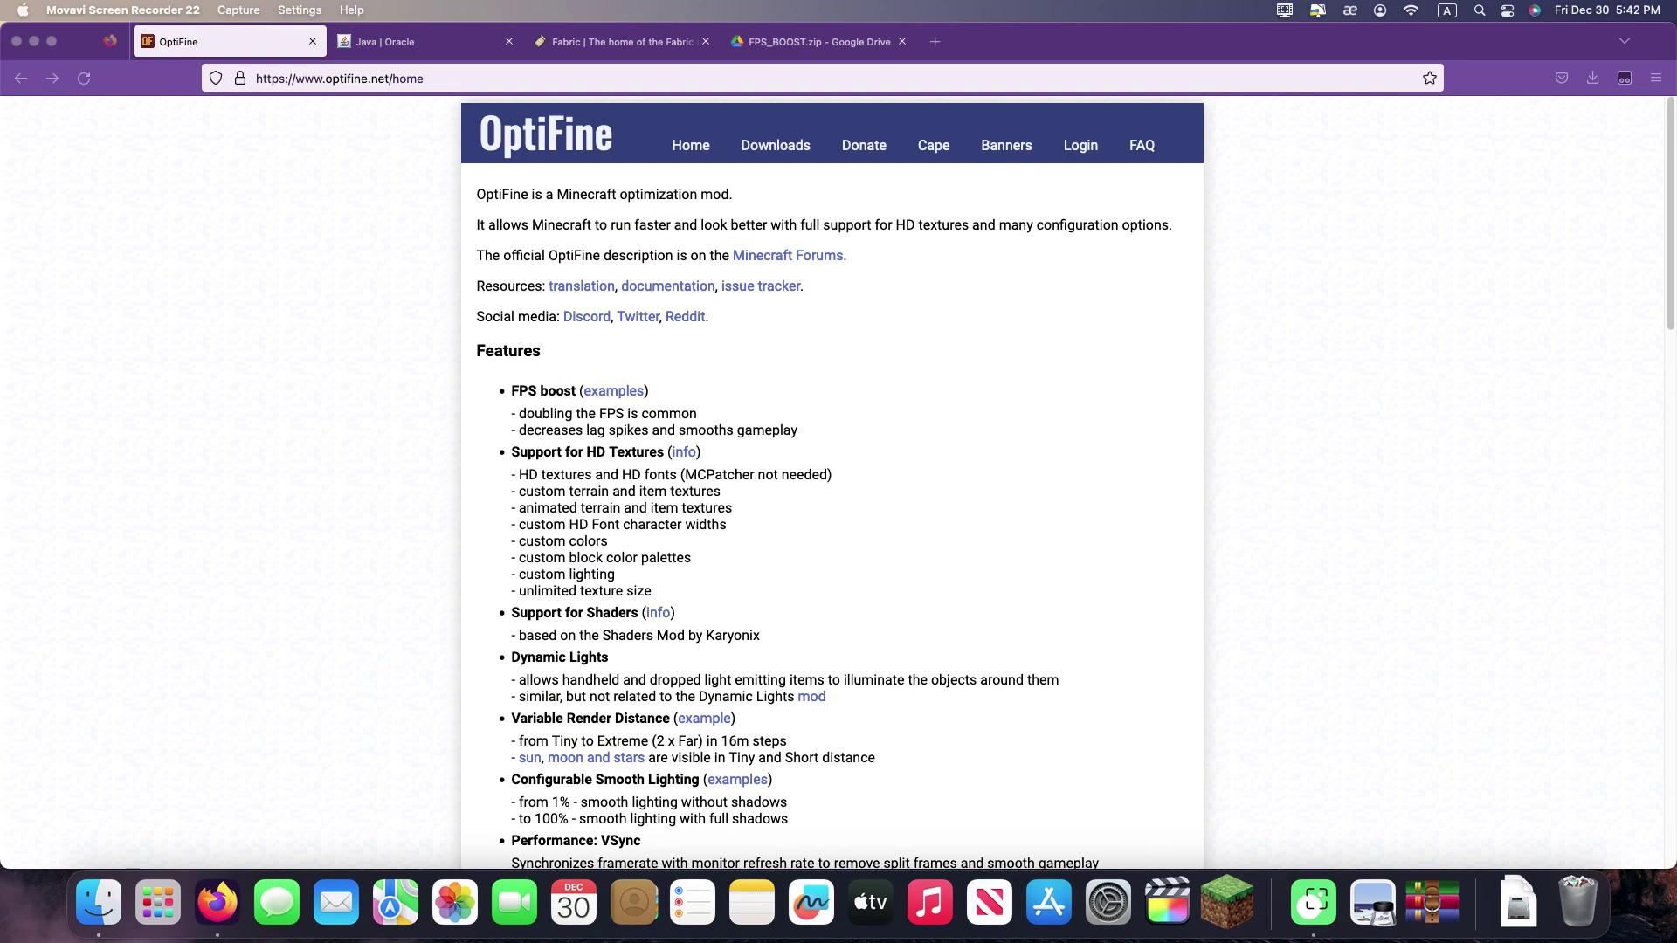
# Open the OptiFine downloads page, show all versions and review the releases offered for each Minecraft version
pyautogui.click(775, 145)
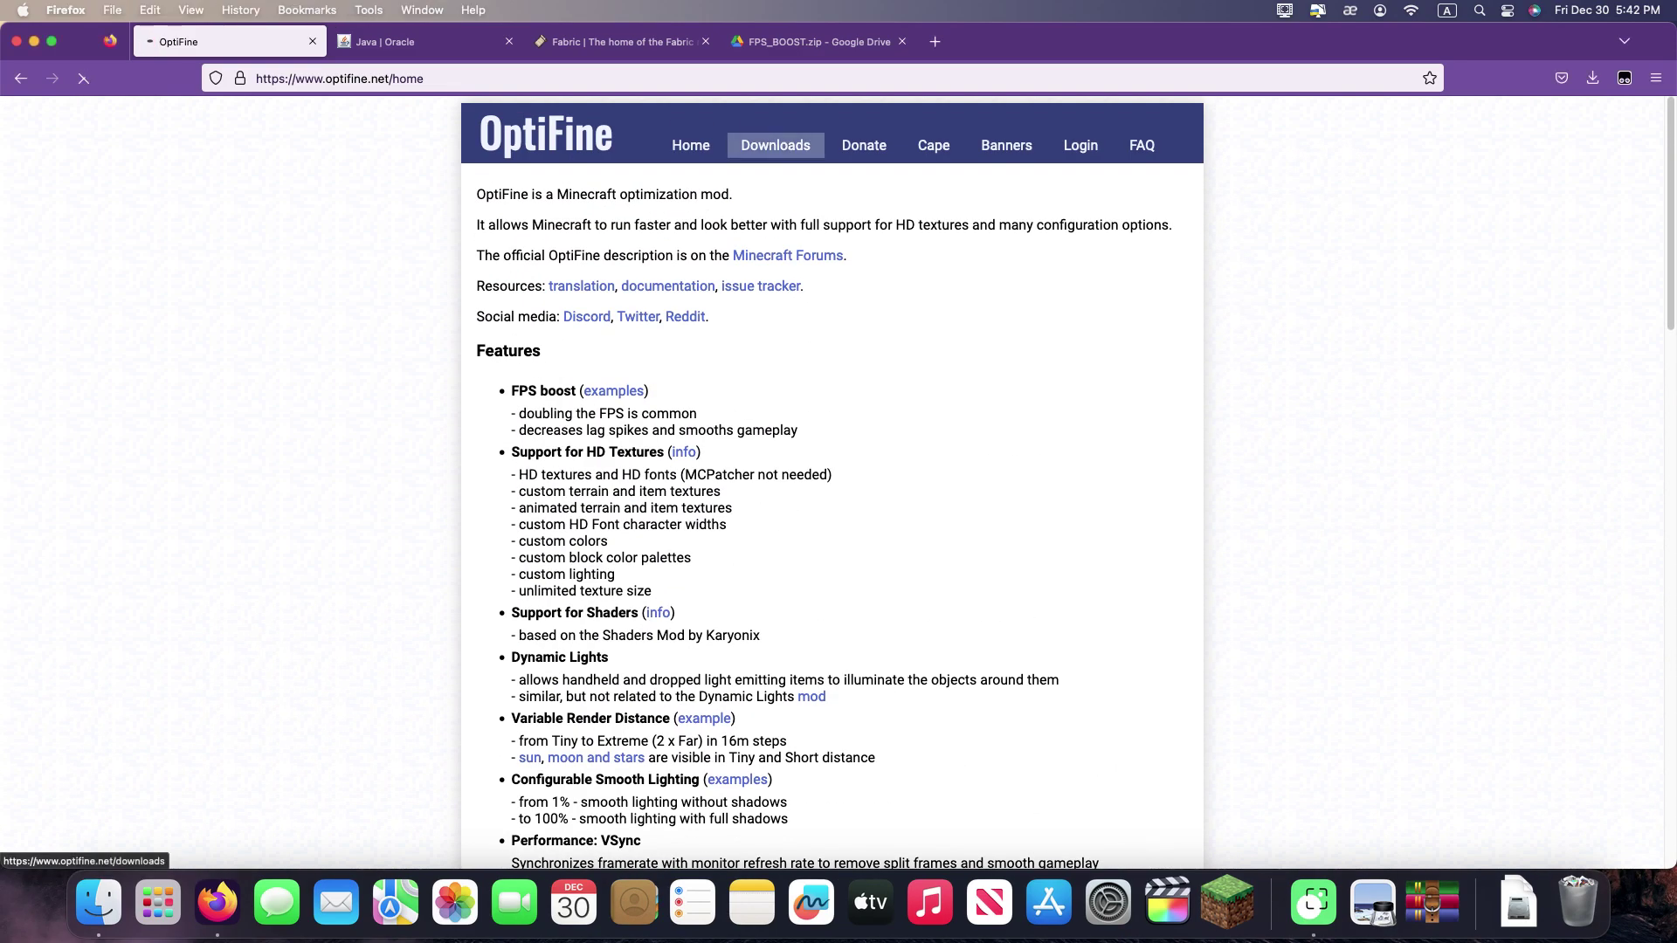
pyautogui.moveTo(639, 200); pyautogui.dragTo(483, 201)
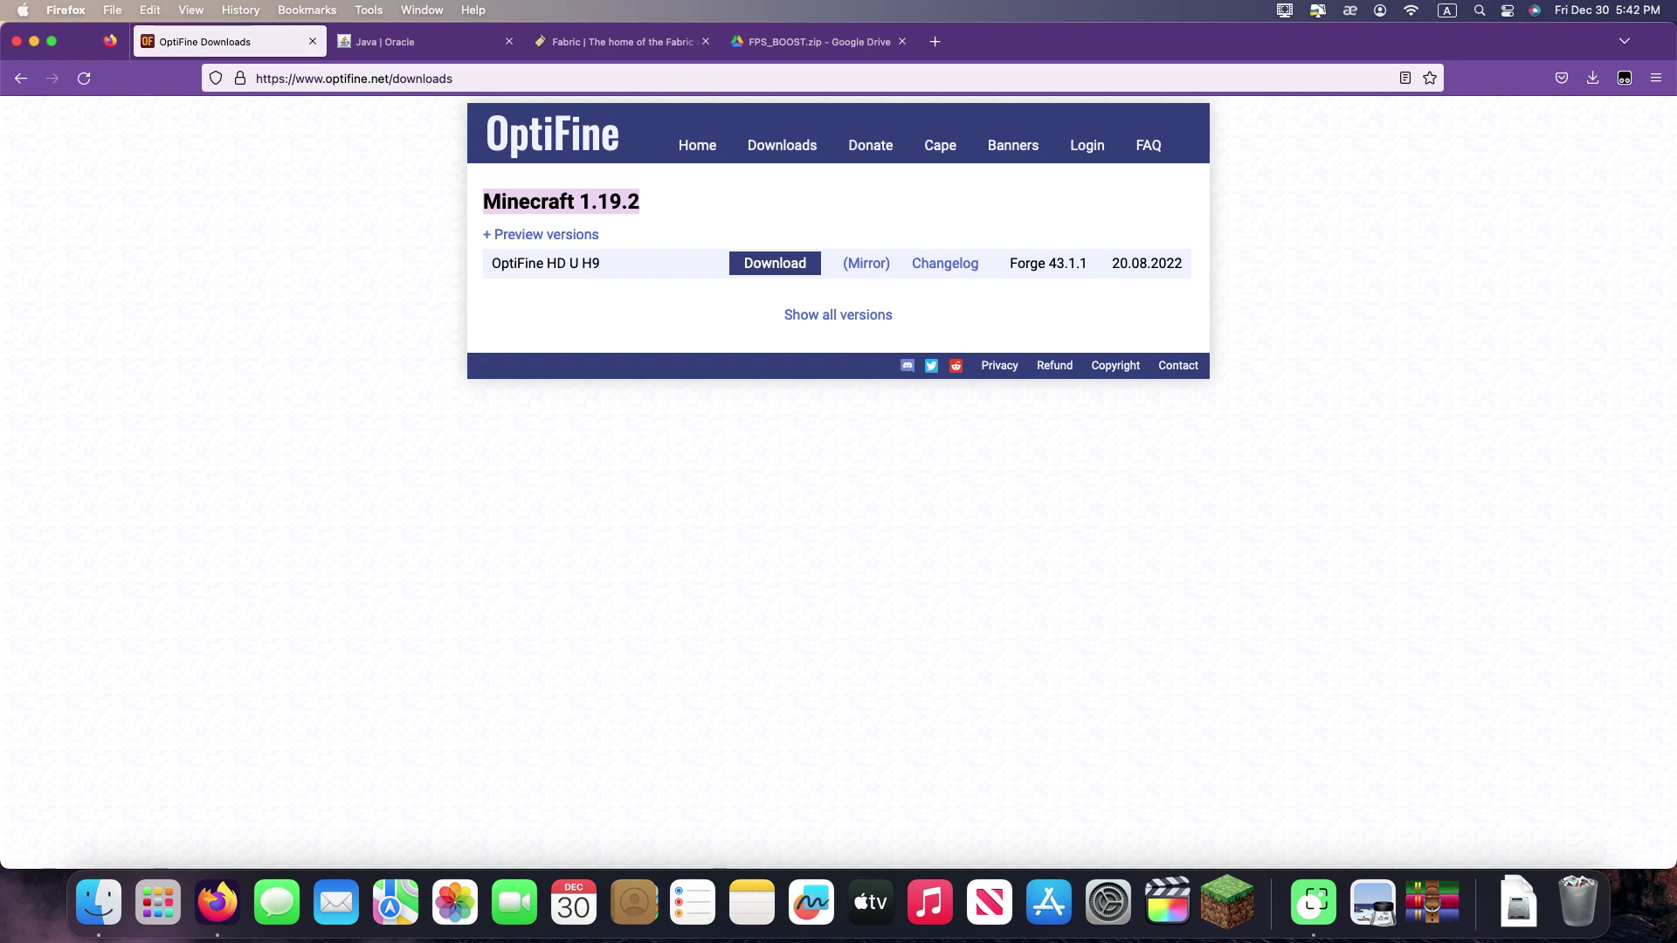
pyautogui.click(837, 314)
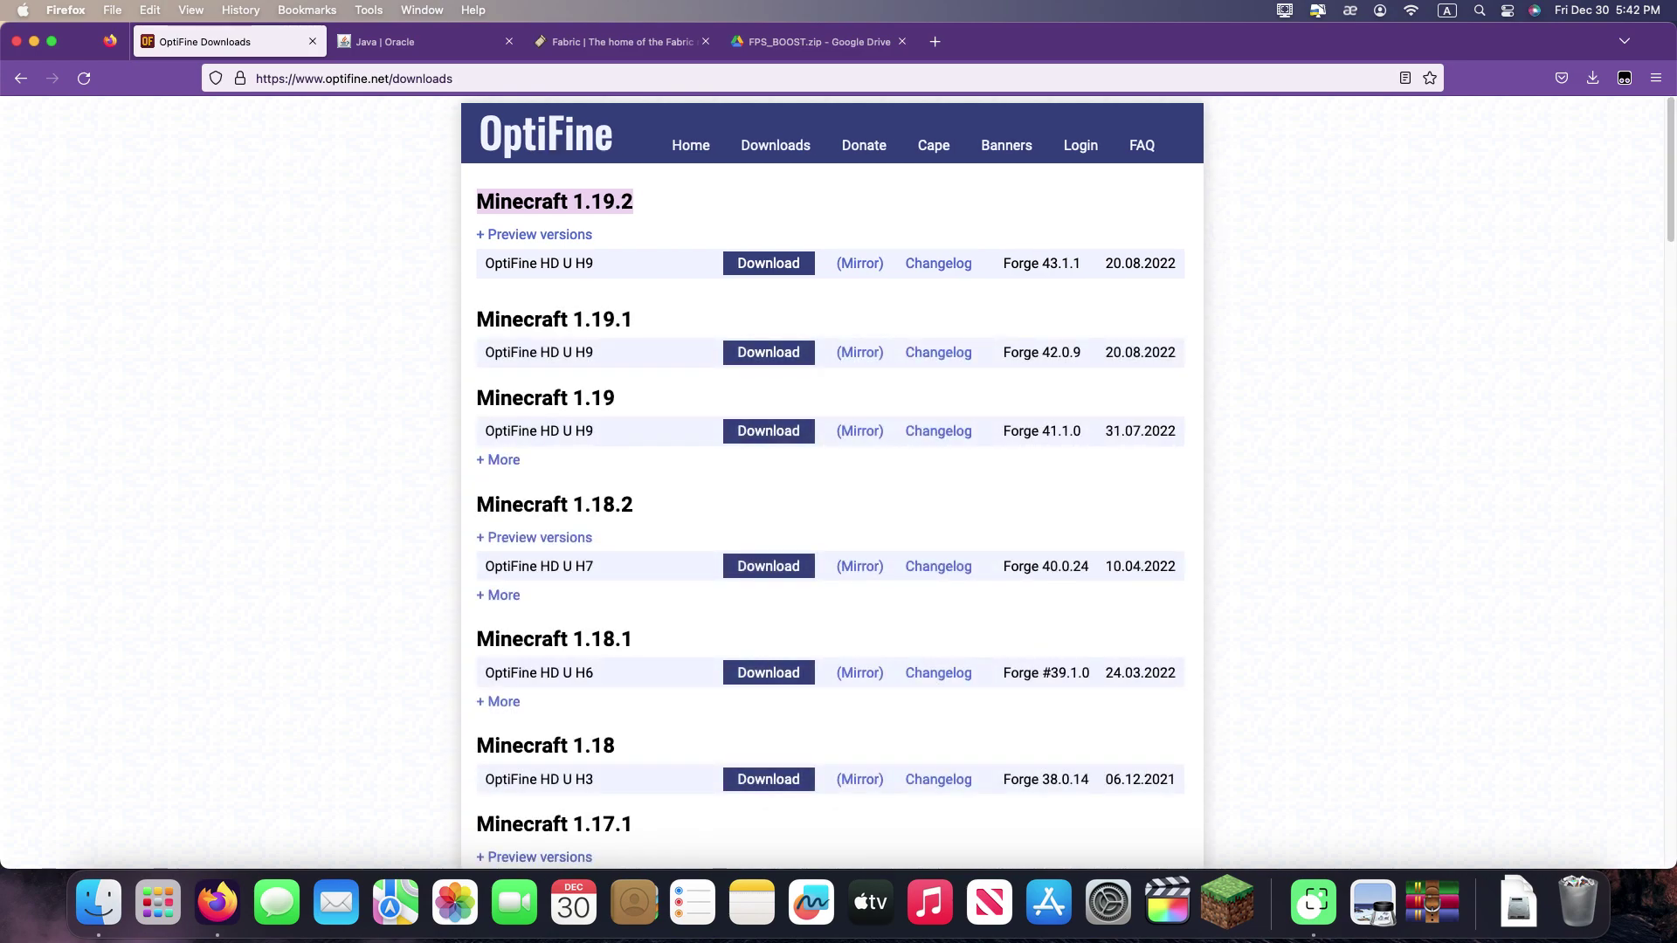
pyautogui.scroll(-3, 832, 480)
pyautogui.scroll(3, 831, 480)
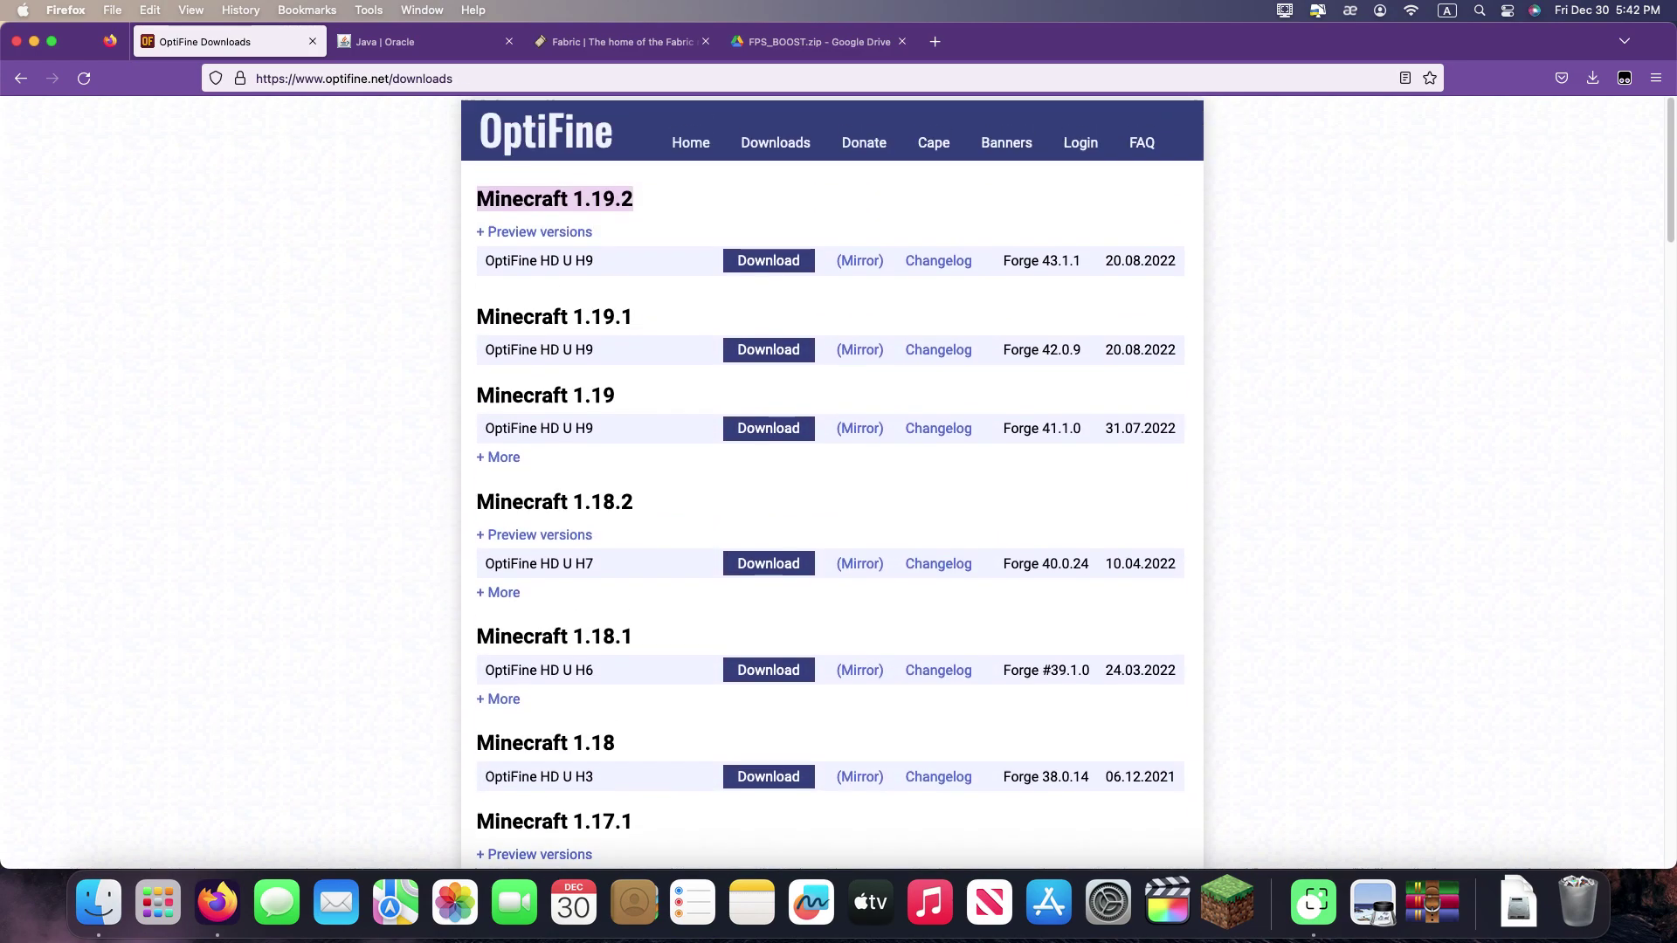
pyautogui.scroll(-5, 831, 481)
pyautogui.scroll(-2, 832, 481)
pyautogui.scroll(10, 832, 481)
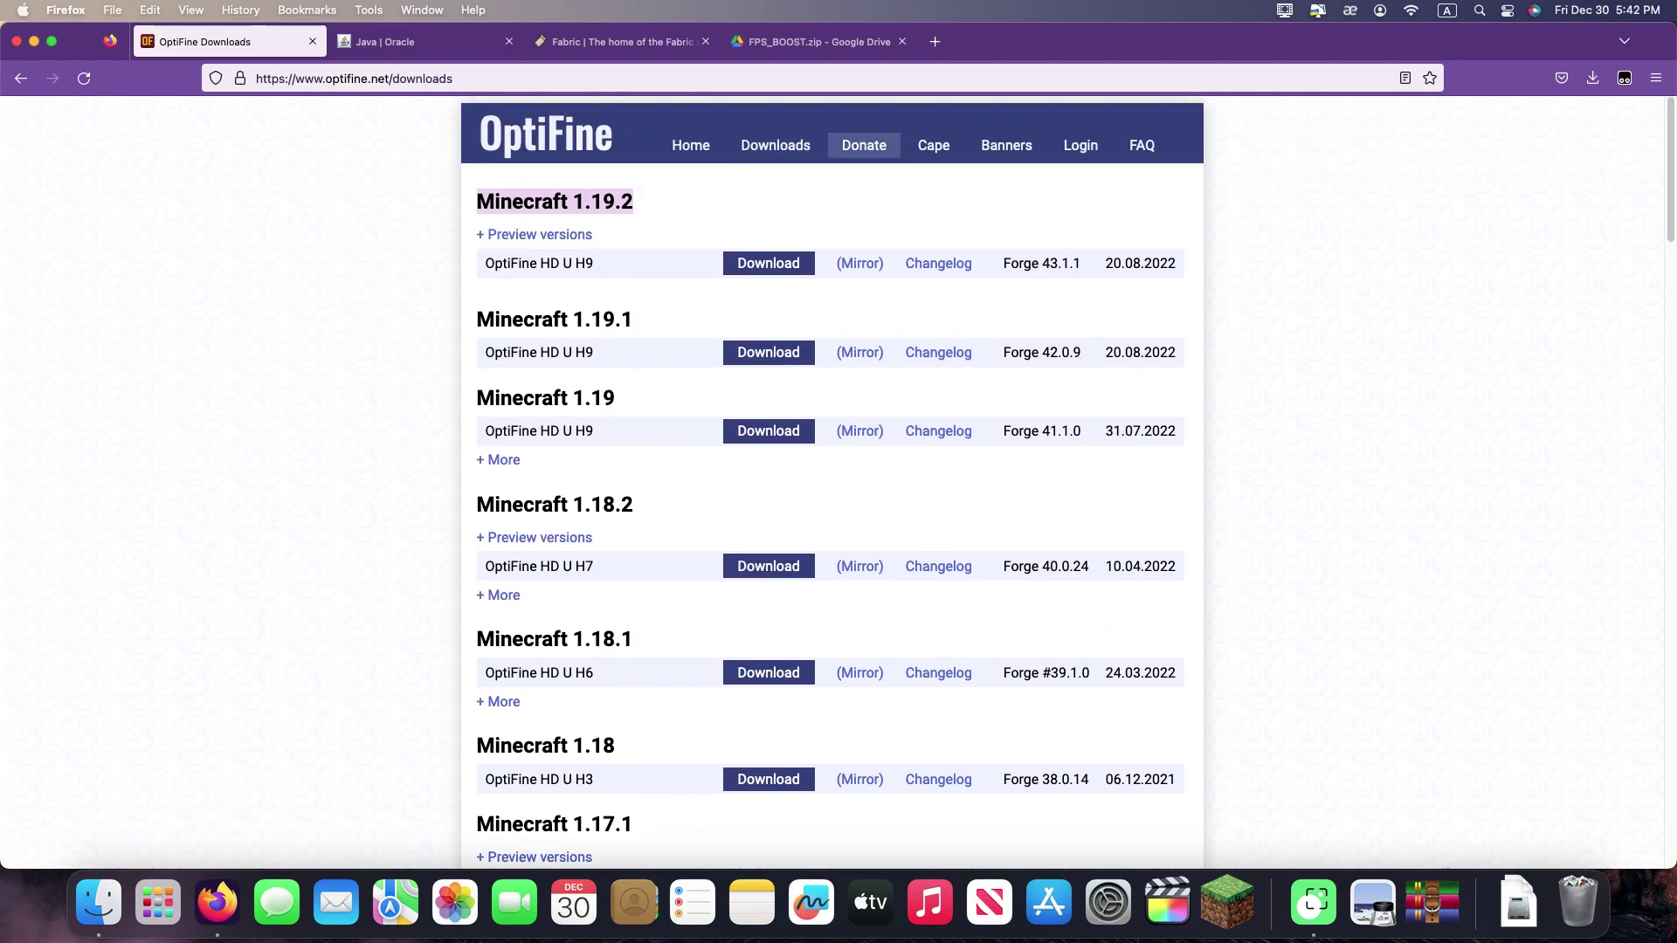
# View the official OptiFine description on Minecraft Forums from the OptiFine home page, and return to the home page
pyautogui.click(690, 145)
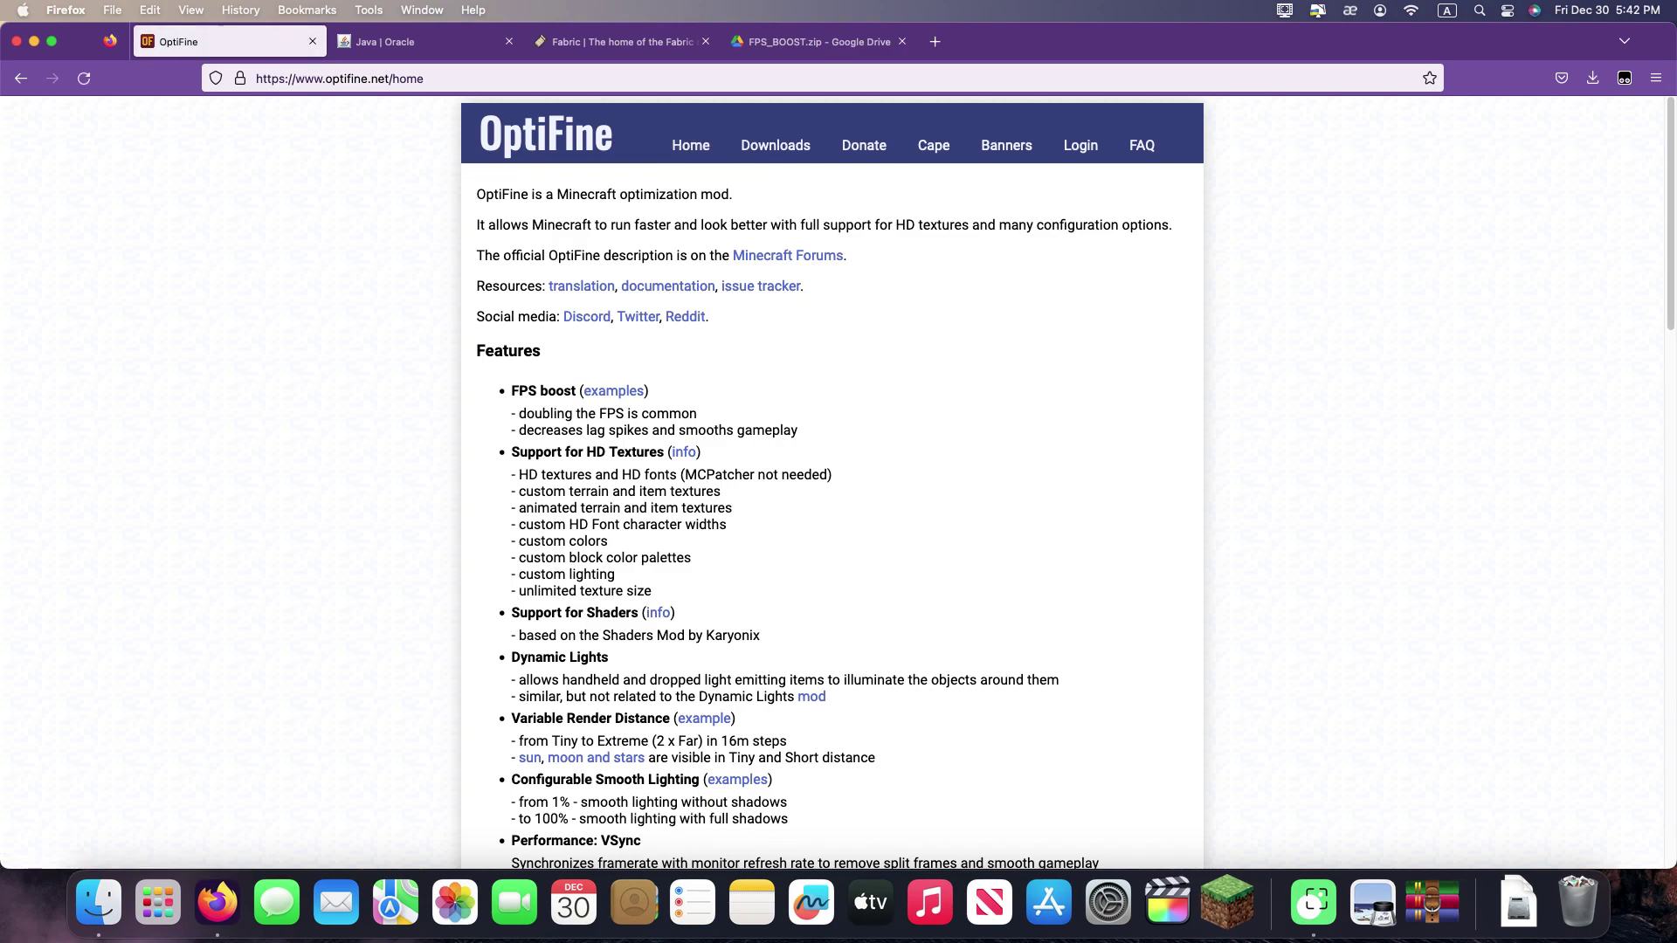
pyautogui.click(788, 255)
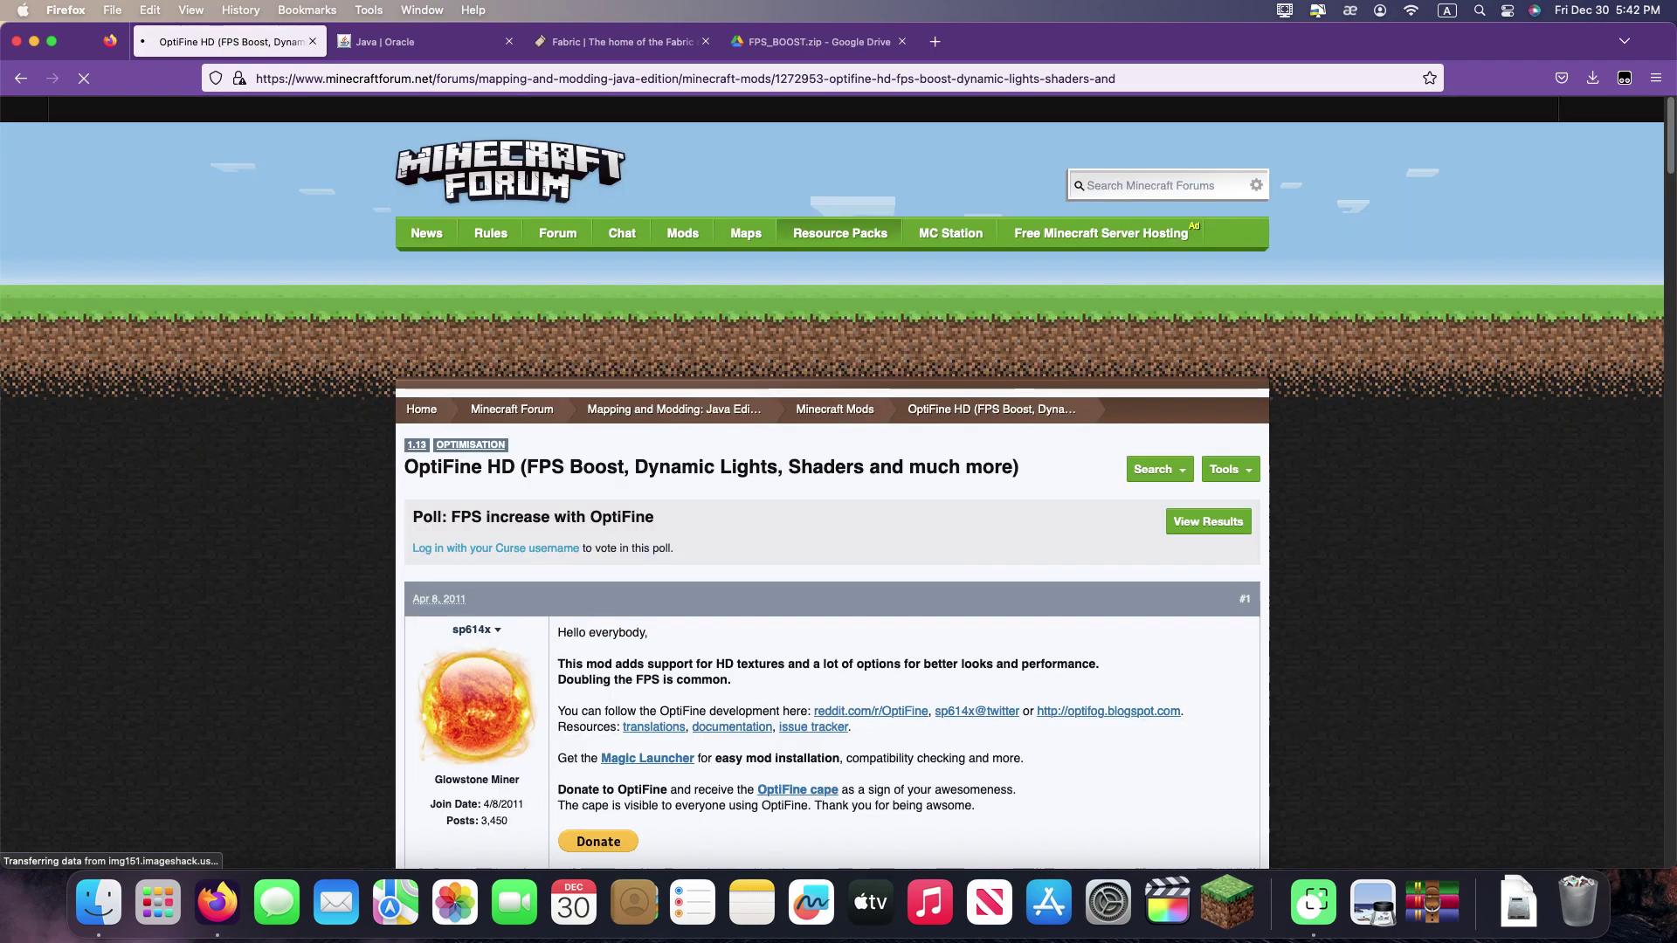
pyautogui.scroll(-1, 831, 481)
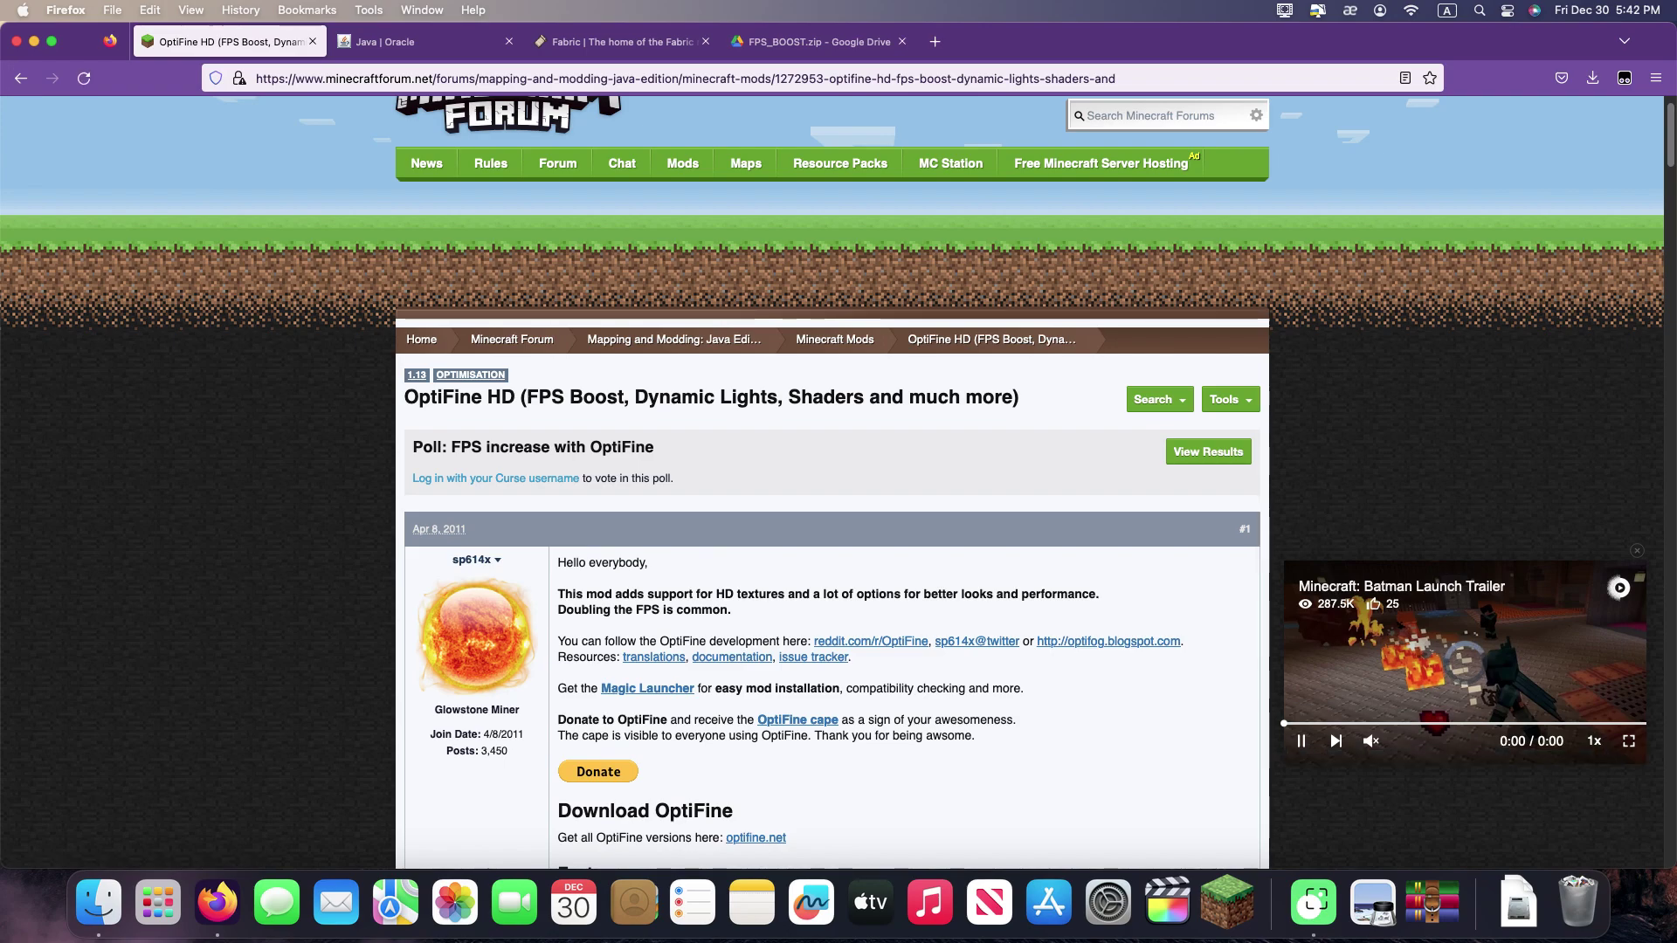
pyautogui.click(20, 78)
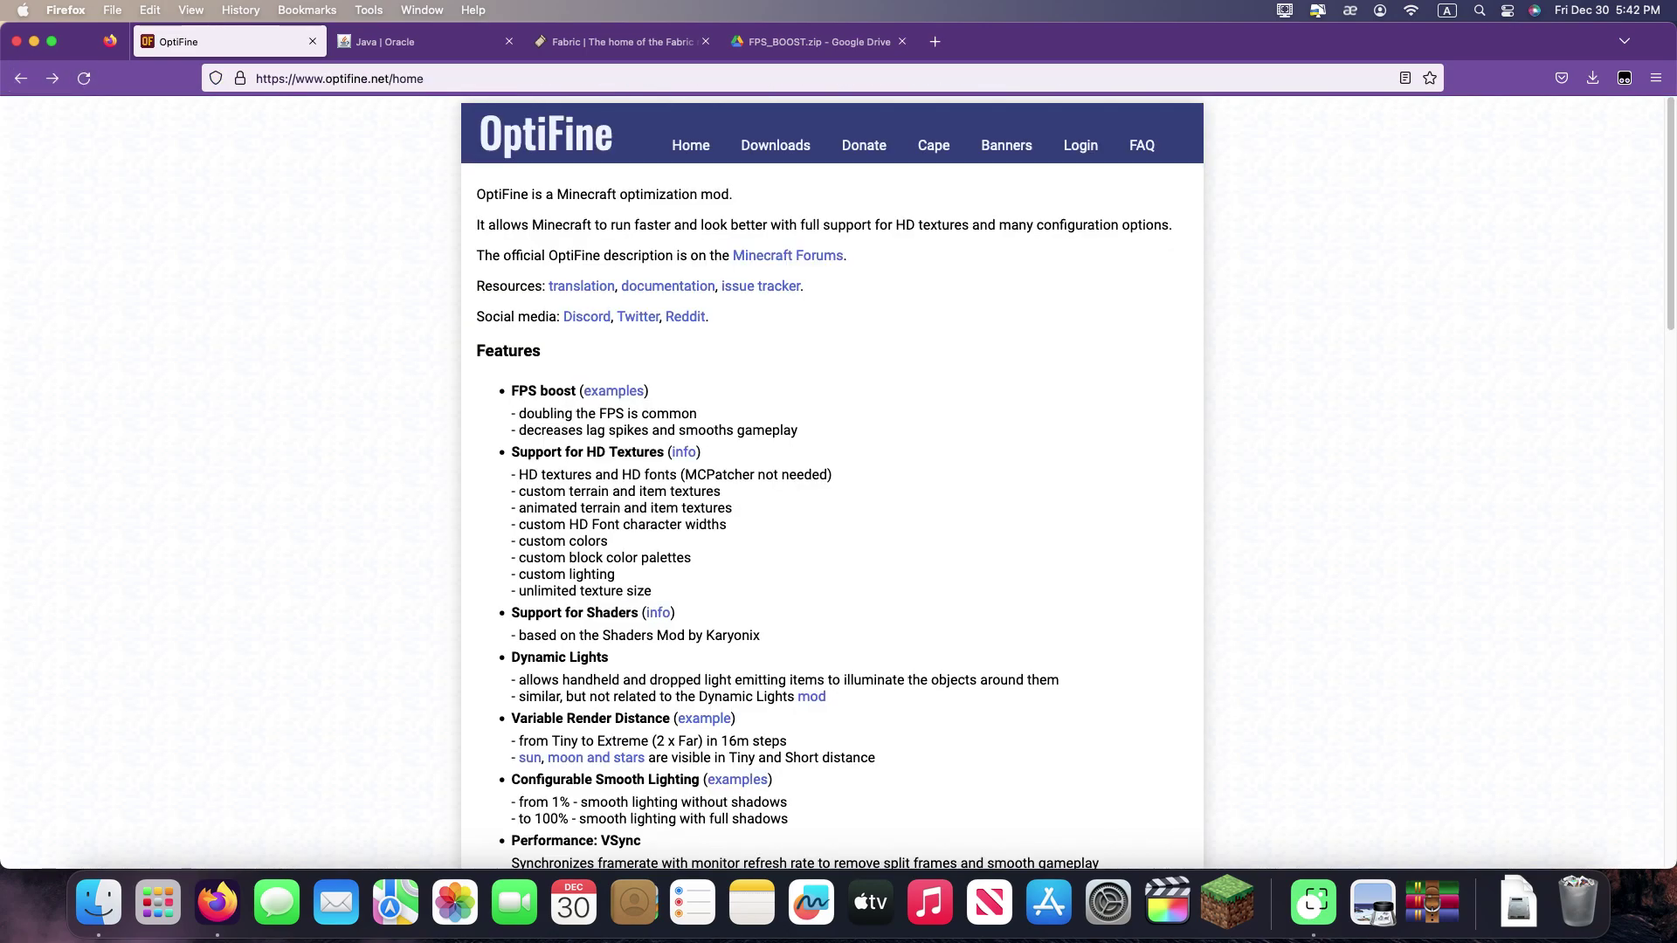
# Download Java for macOS from java.com and open the Java 8 Update 351 installer package
pyautogui.click(419, 41)
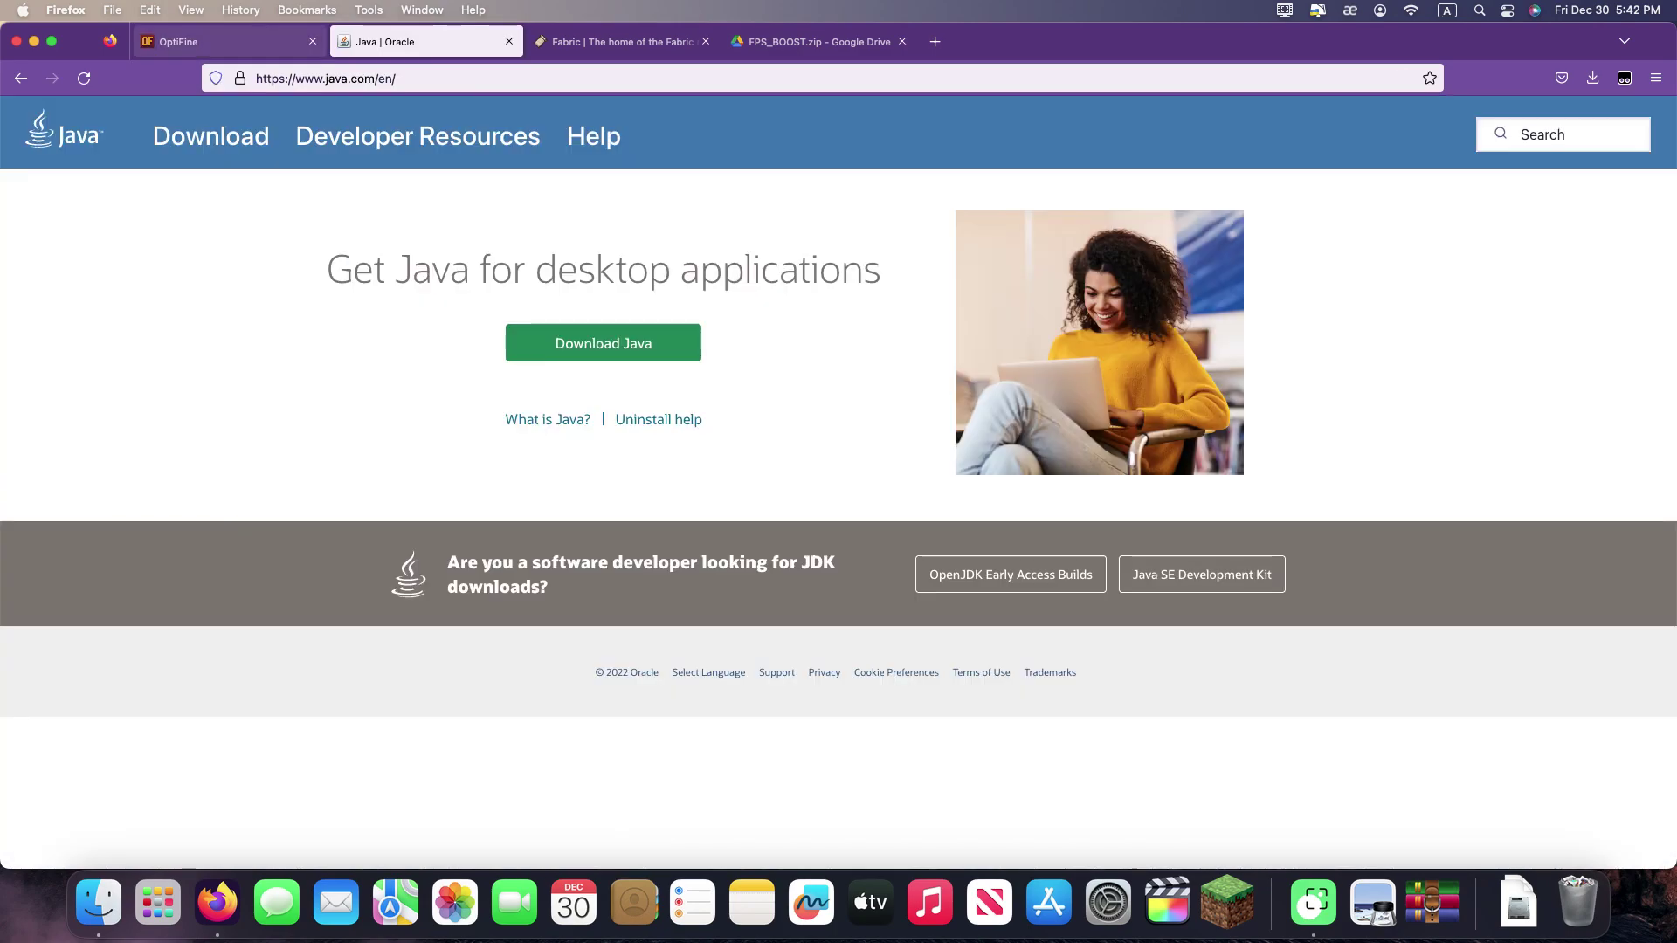
pyautogui.click(312, 41)
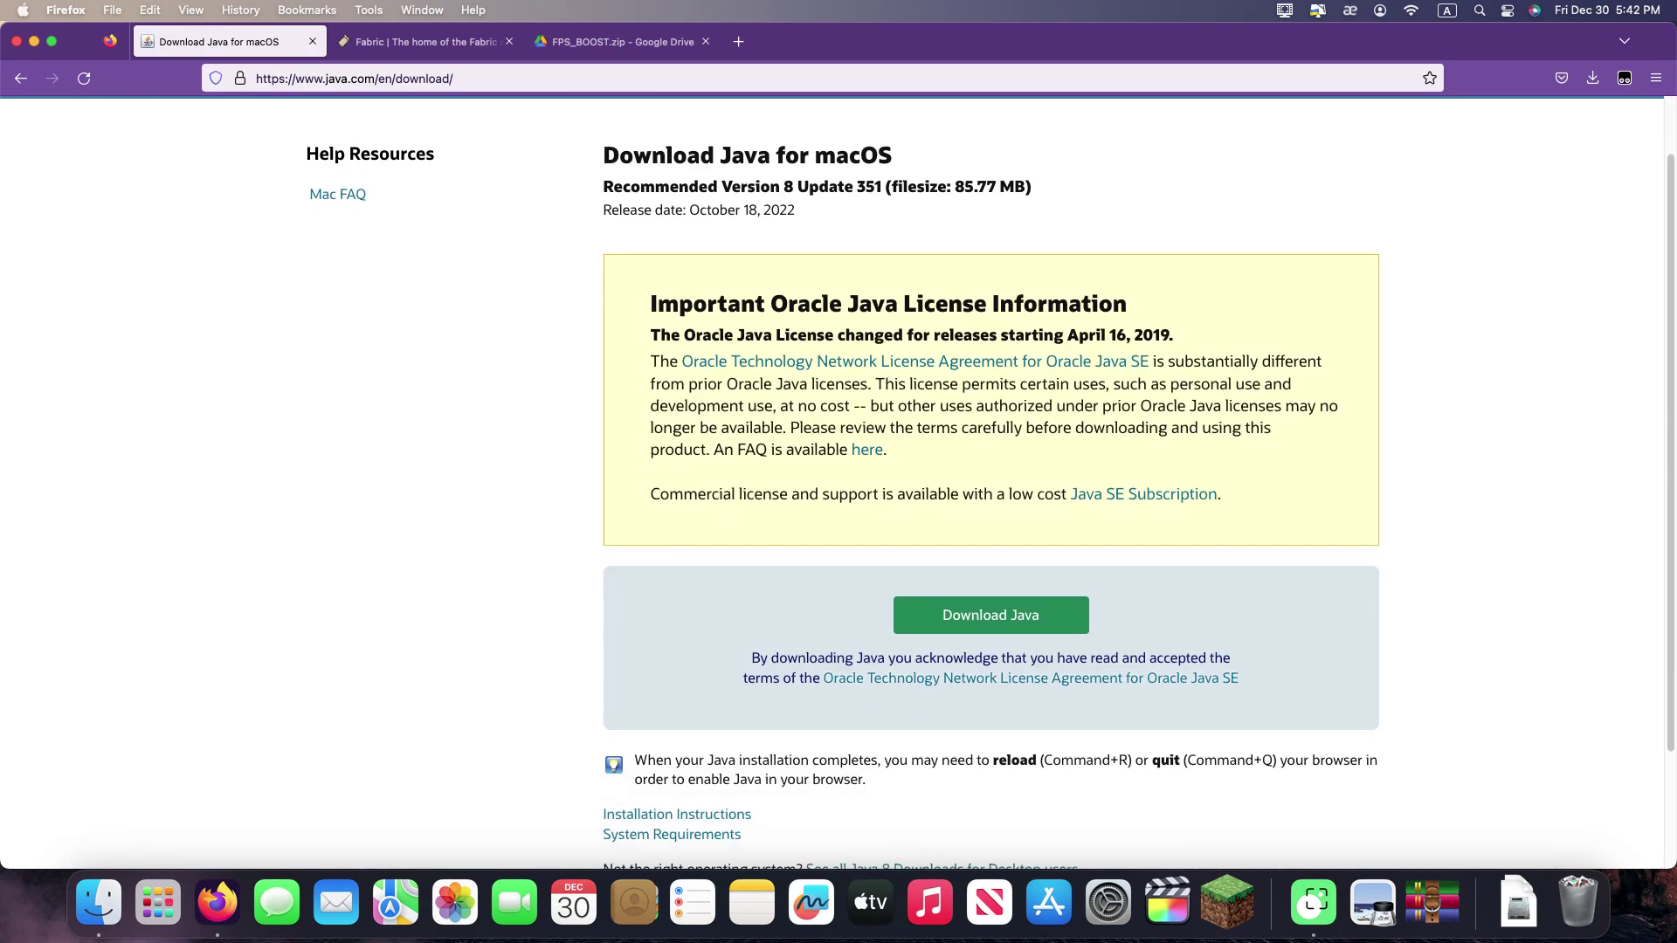
pyautogui.click(990, 615)
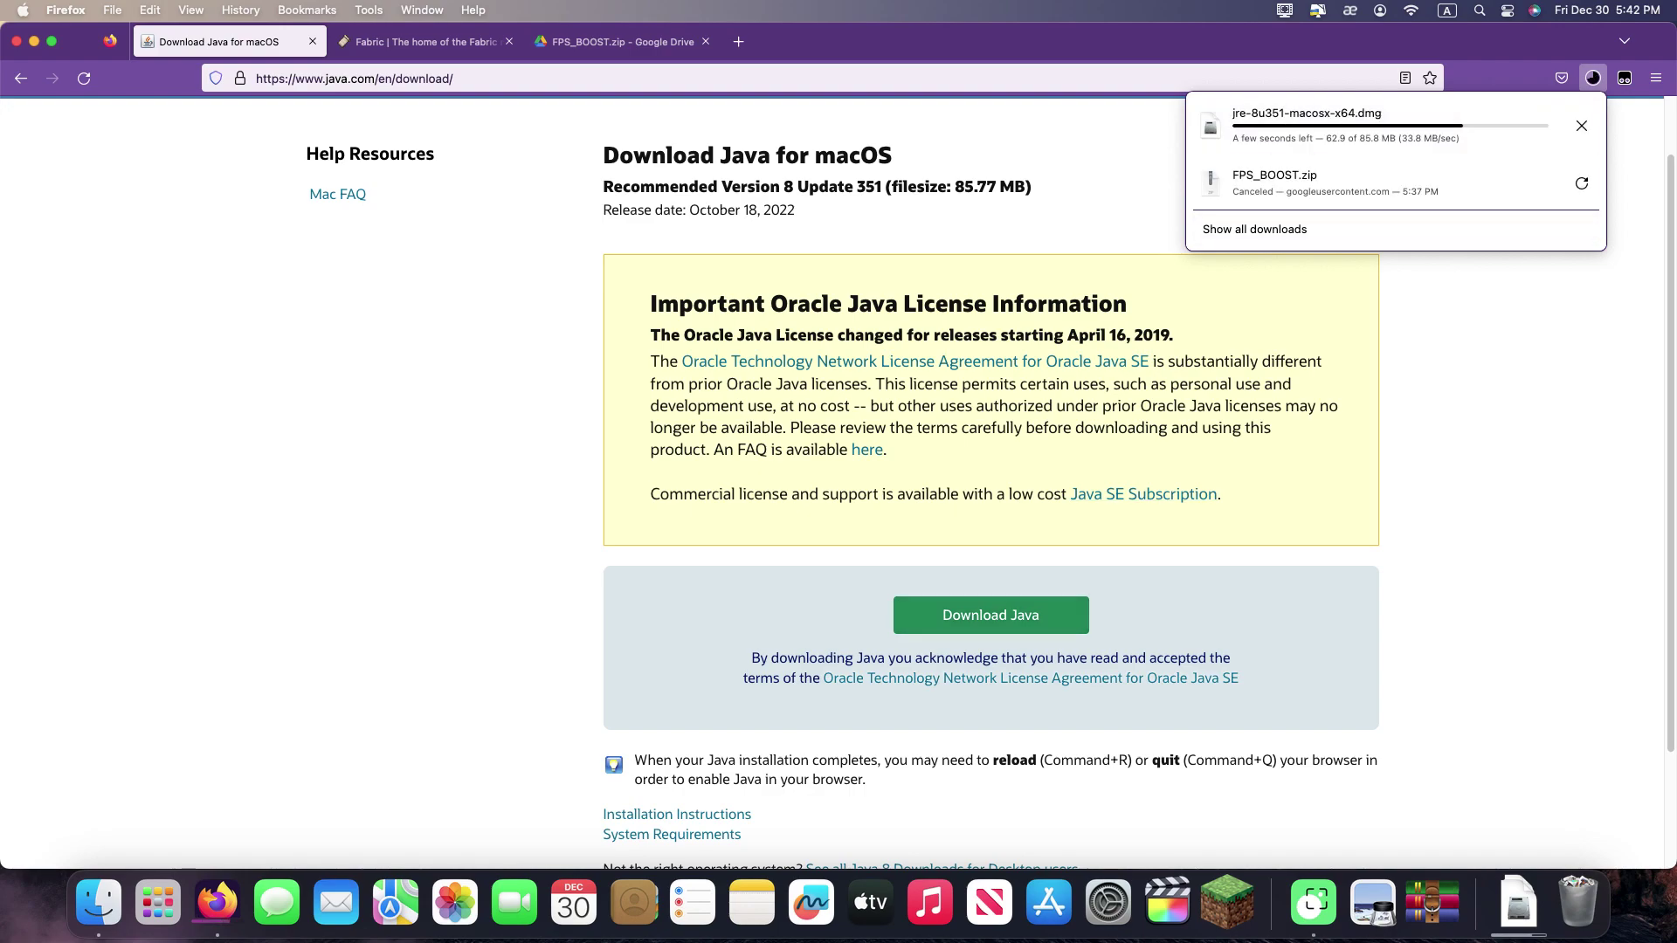
pyautogui.click(1308, 121)
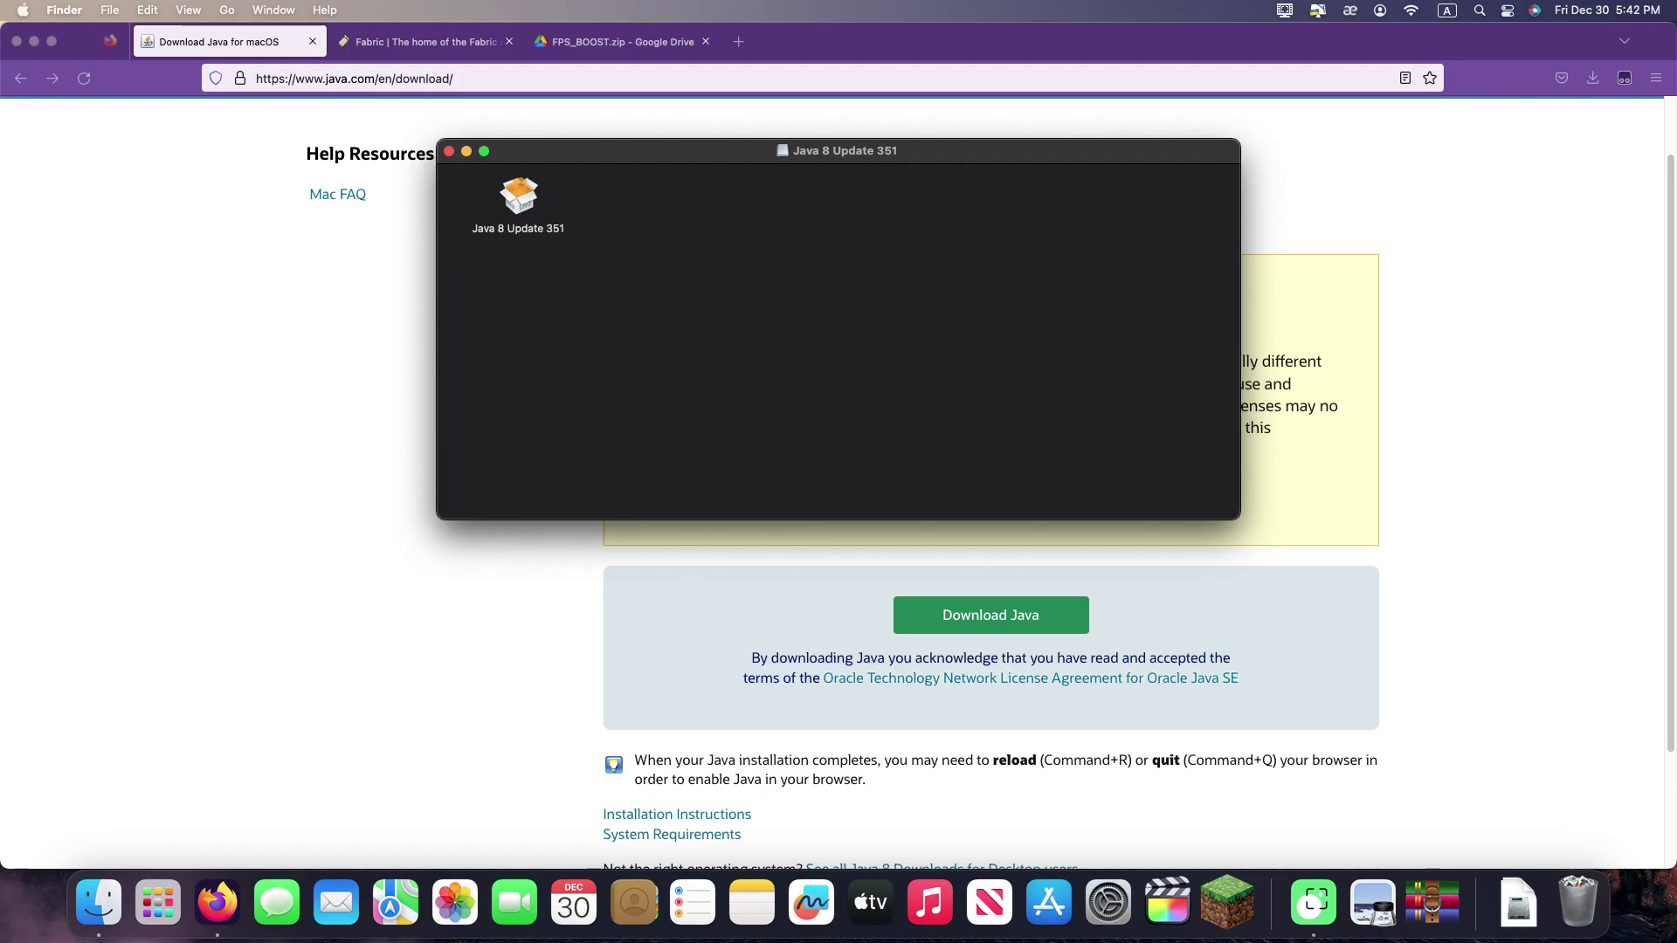
pyautogui.click(519, 197)
pyautogui.rightClick(522, 199)
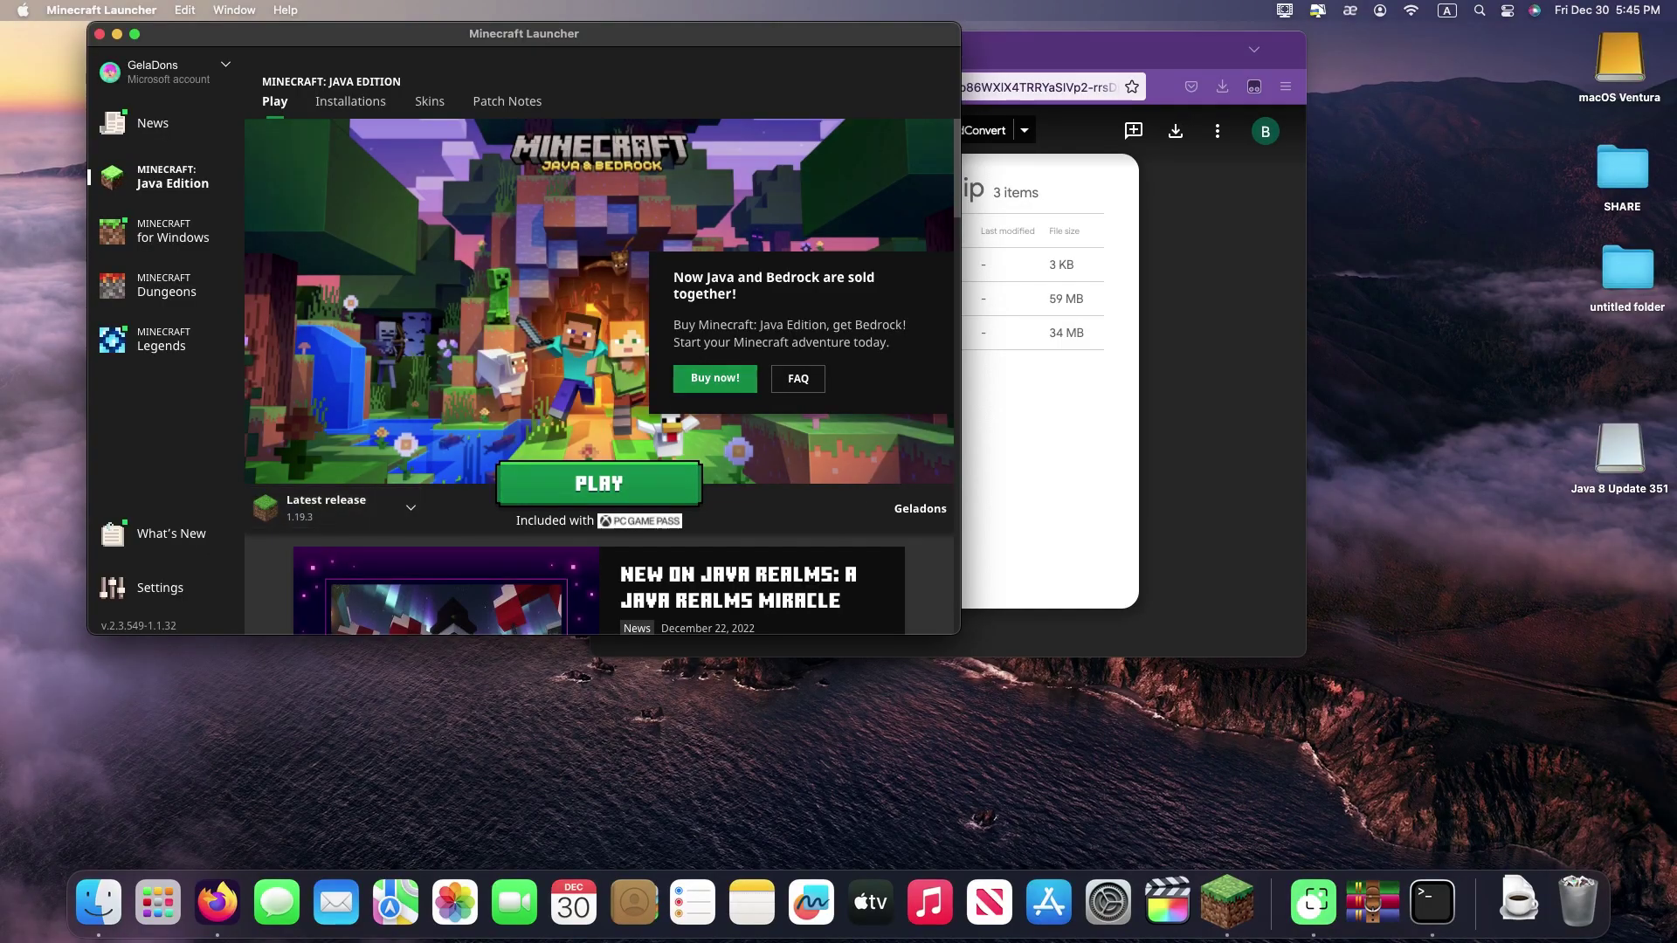
# Launch the latest release of Minecraft: Java Edition, 1.19.3, from the Minecraft Launcher
pyautogui.click(598, 483)
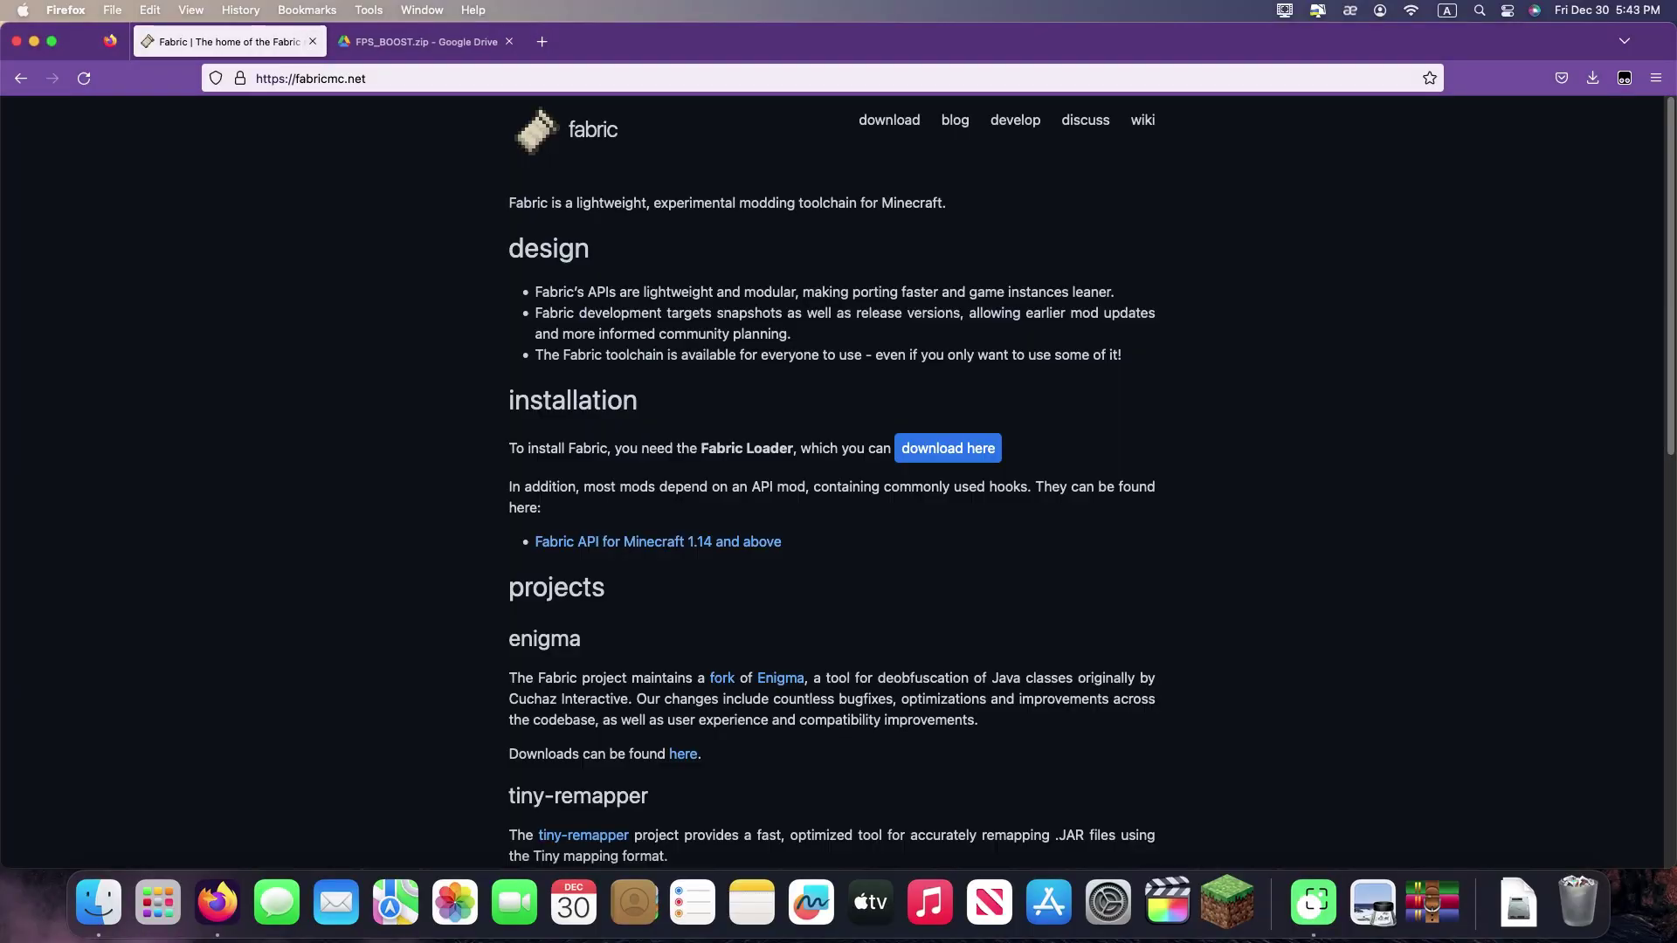
# Download the Universal/.JAR Fabric installer through the installation section of the Fabric website
pyautogui.scroll(-2, 830, 480)
pyautogui.moveTo(509, 316); pyautogui.dragTo(541, 424)
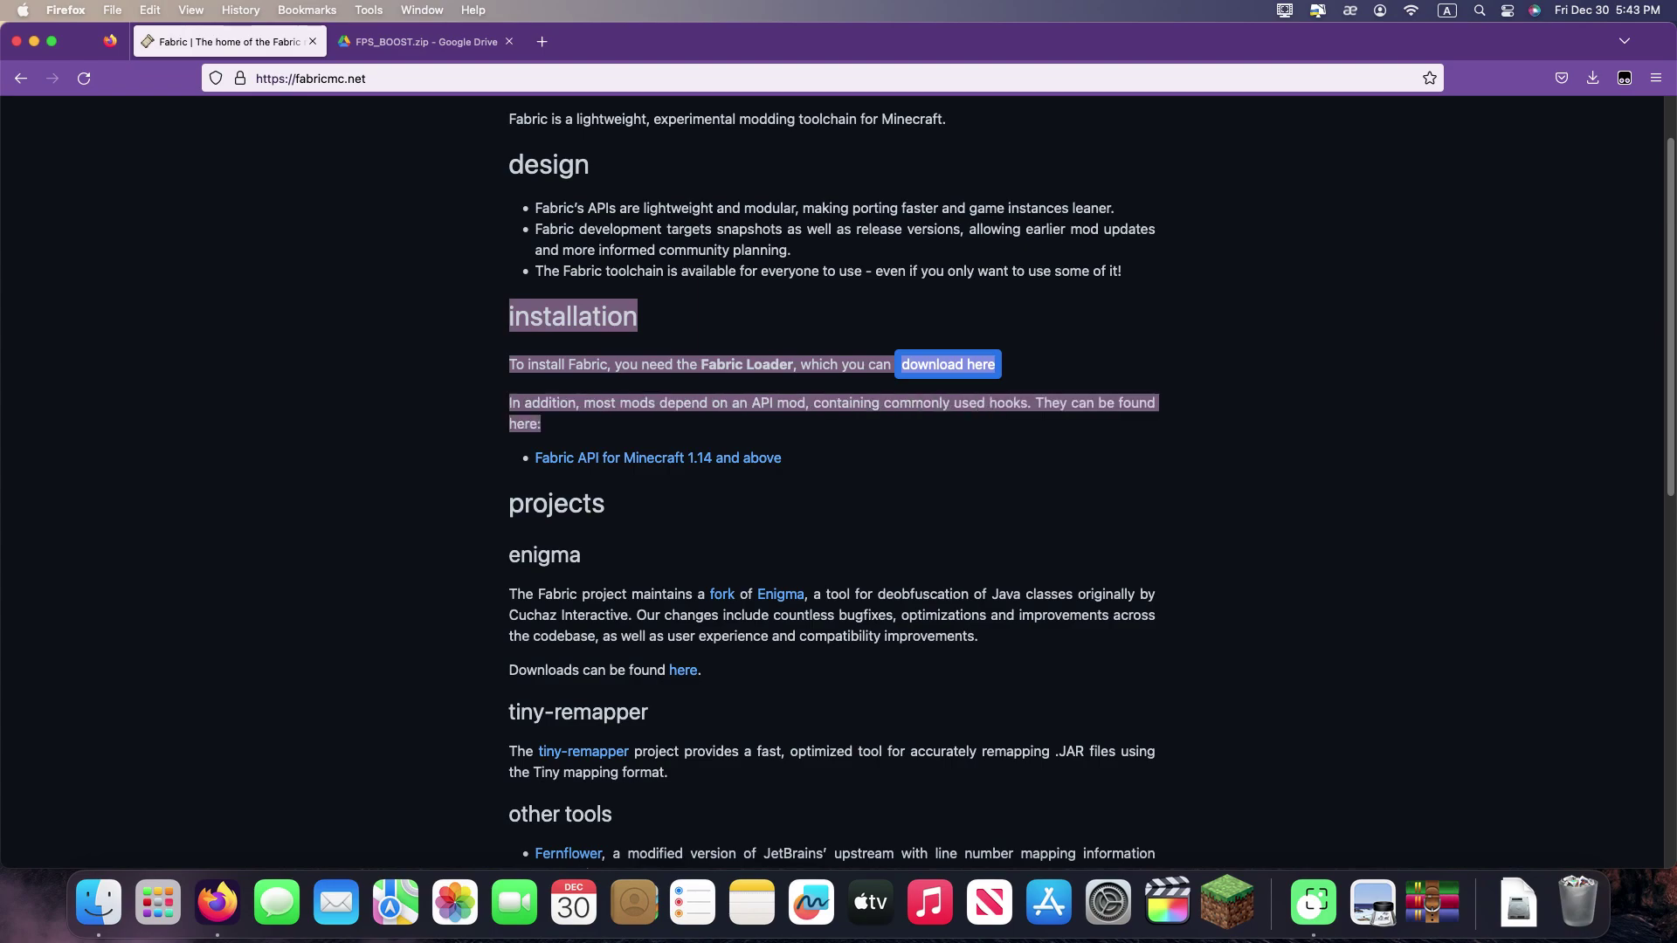
pyautogui.click(542, 423)
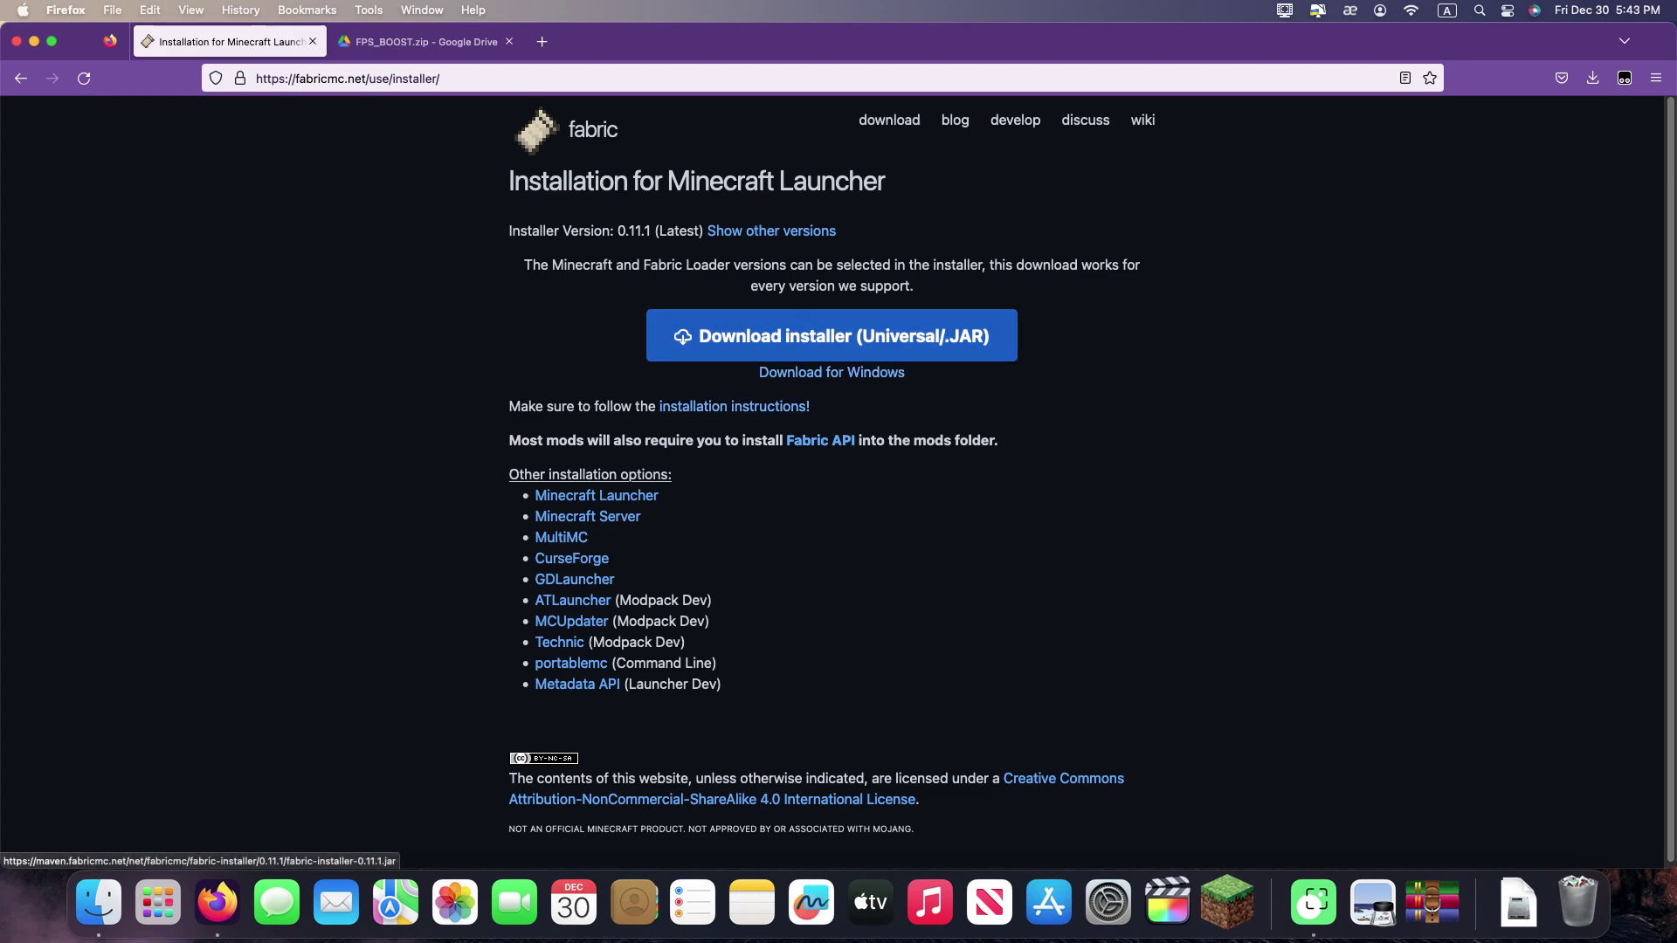
pyautogui.click(831, 336)
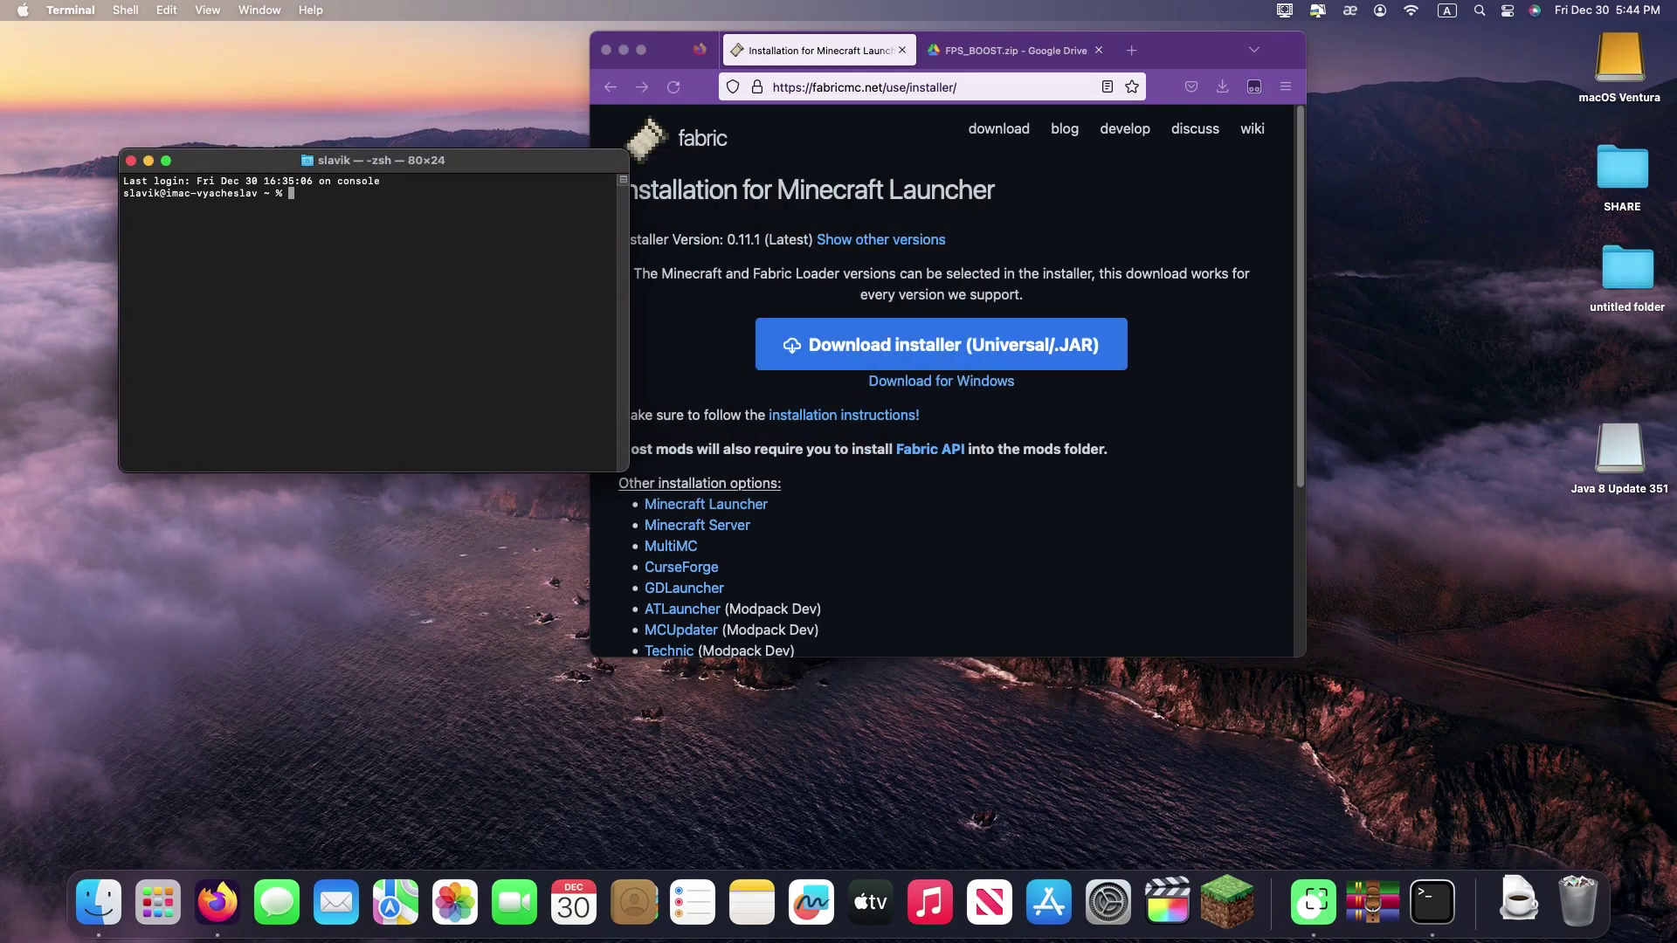
# Run the downloaded fabric-installer-0.11.1(1).jar in Terminal with the java -jar command
pyautogui.write('ava -jar')
pyautogui.click(1518, 901)
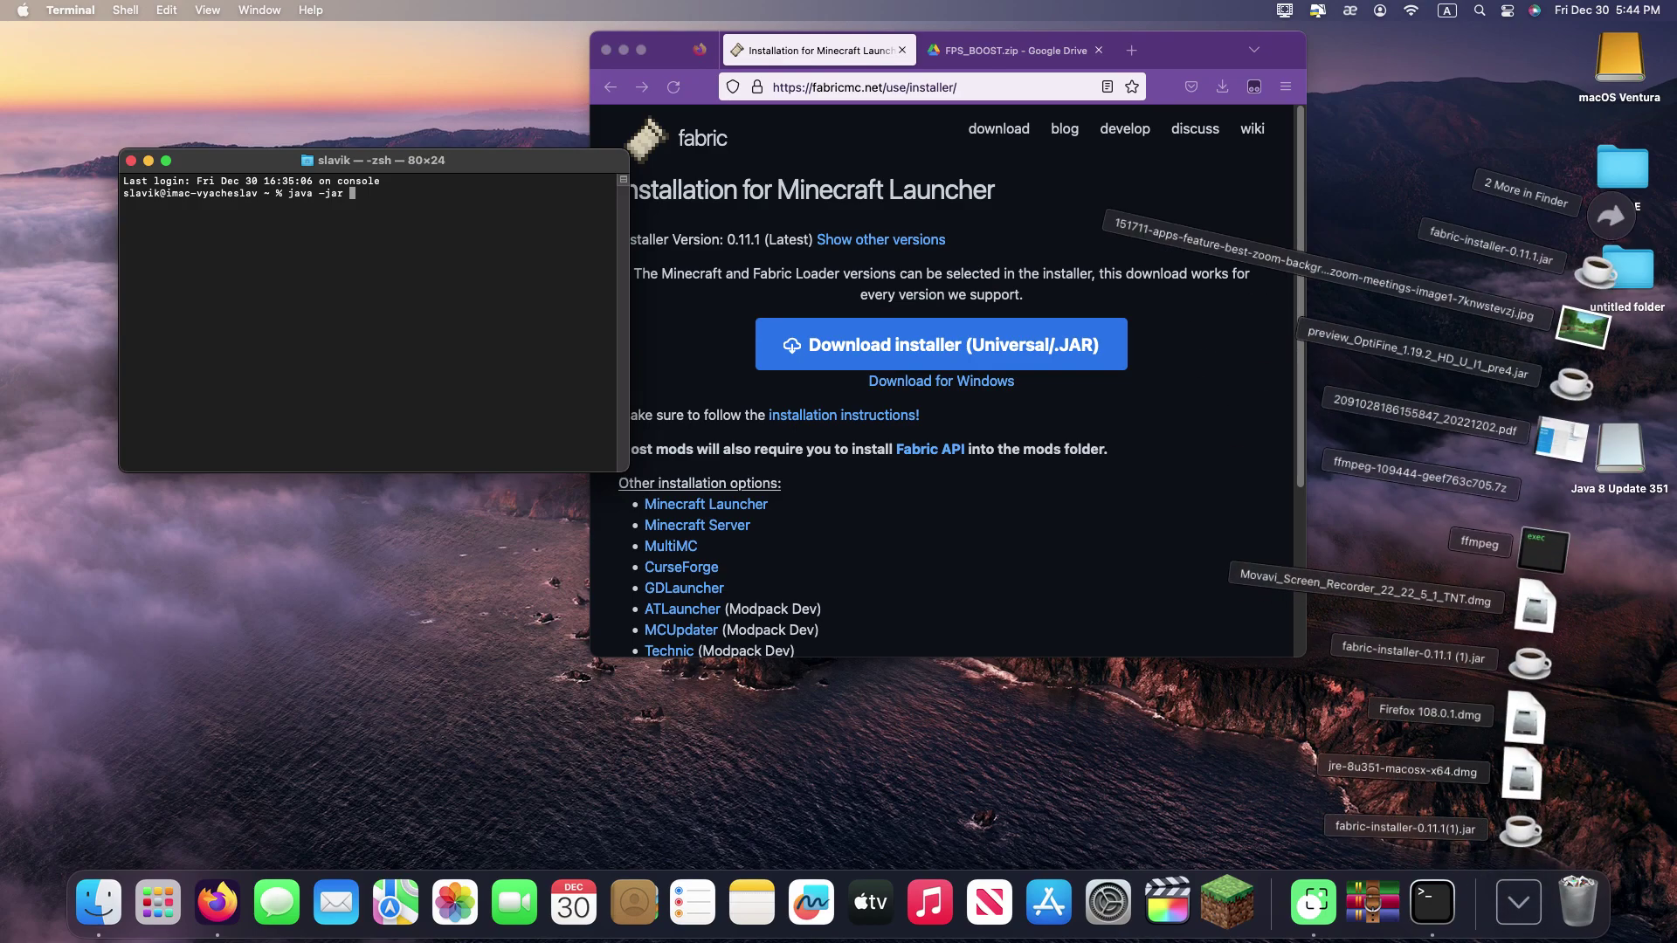
pyautogui.moveTo(1516, 816); pyautogui.dragTo(341, 162)
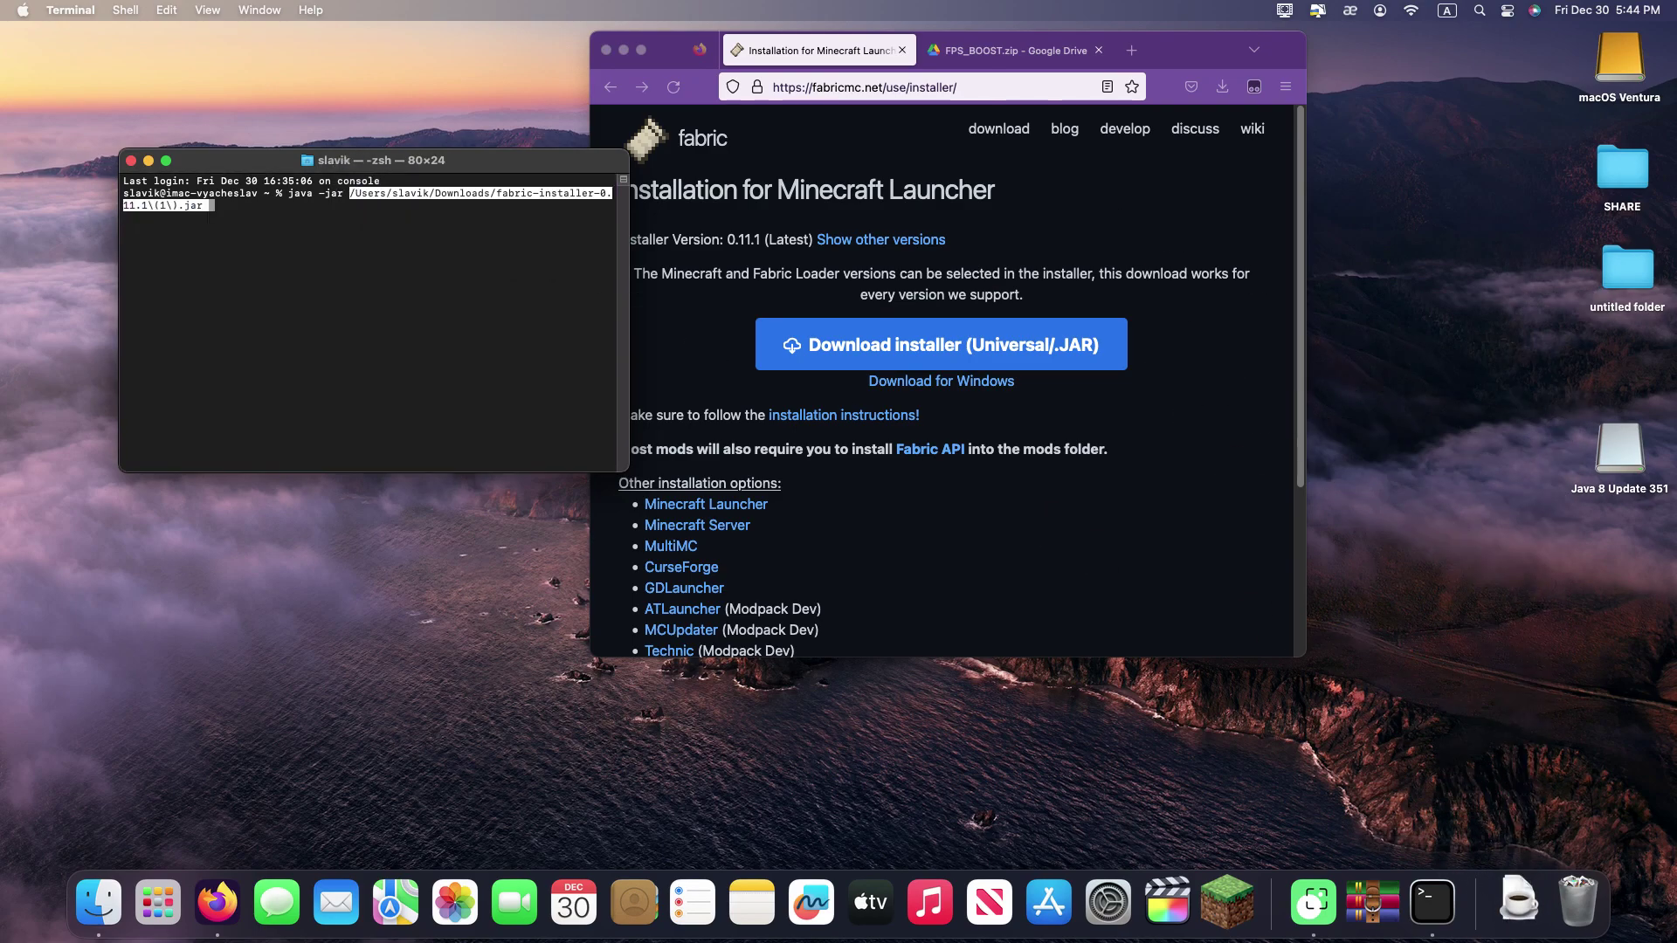
pyautogui.press('Return')
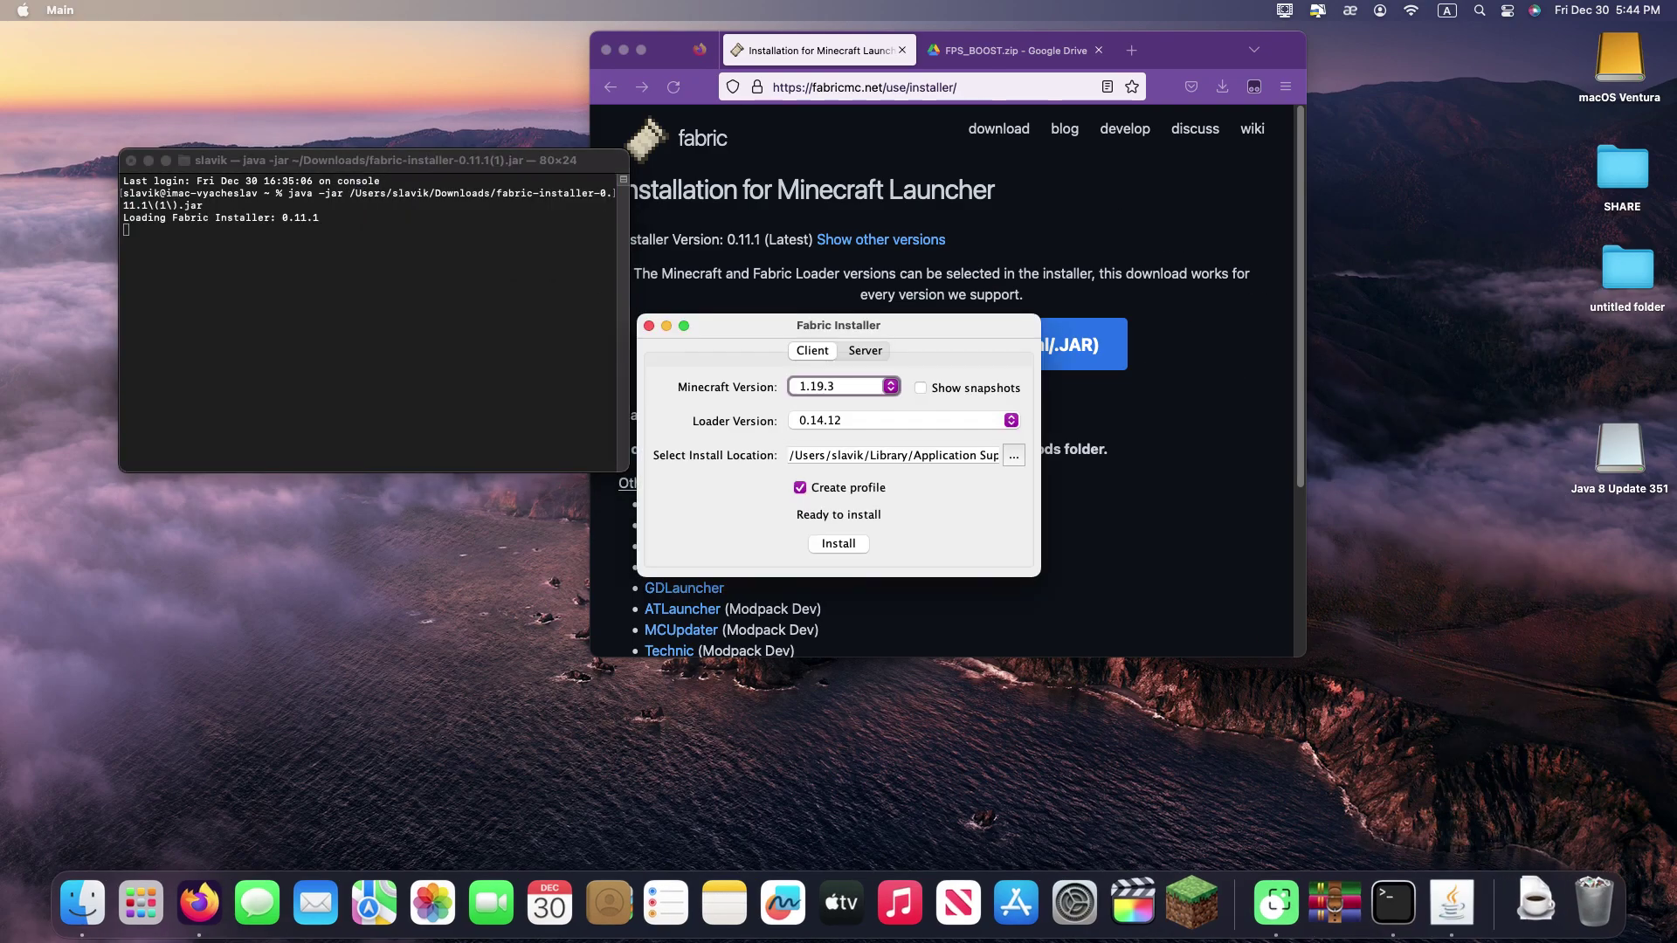
# Install the Fabric client for Minecraft 1.19.3 with loader version 0.14.12 and dismiss the installer's message
pyautogui.moveTo(832, 321); pyautogui.dragTo(382, 297)
pyautogui.click(387, 358)
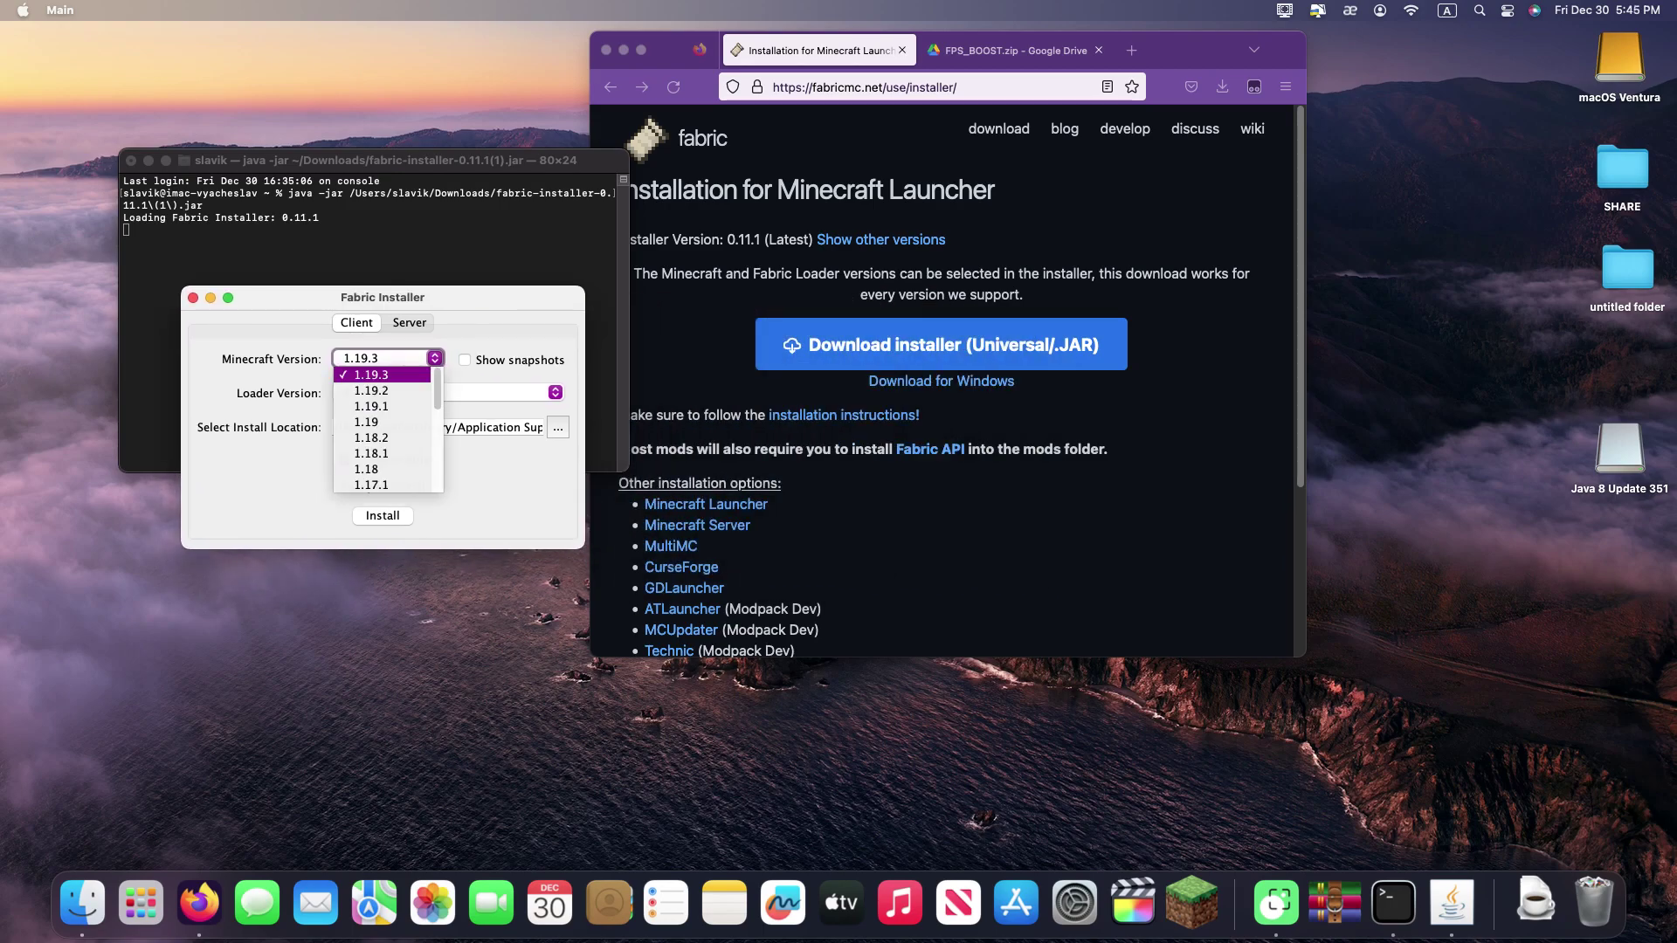
pyautogui.click(387, 358)
pyautogui.click(447, 393)
pyautogui.click(447, 392)
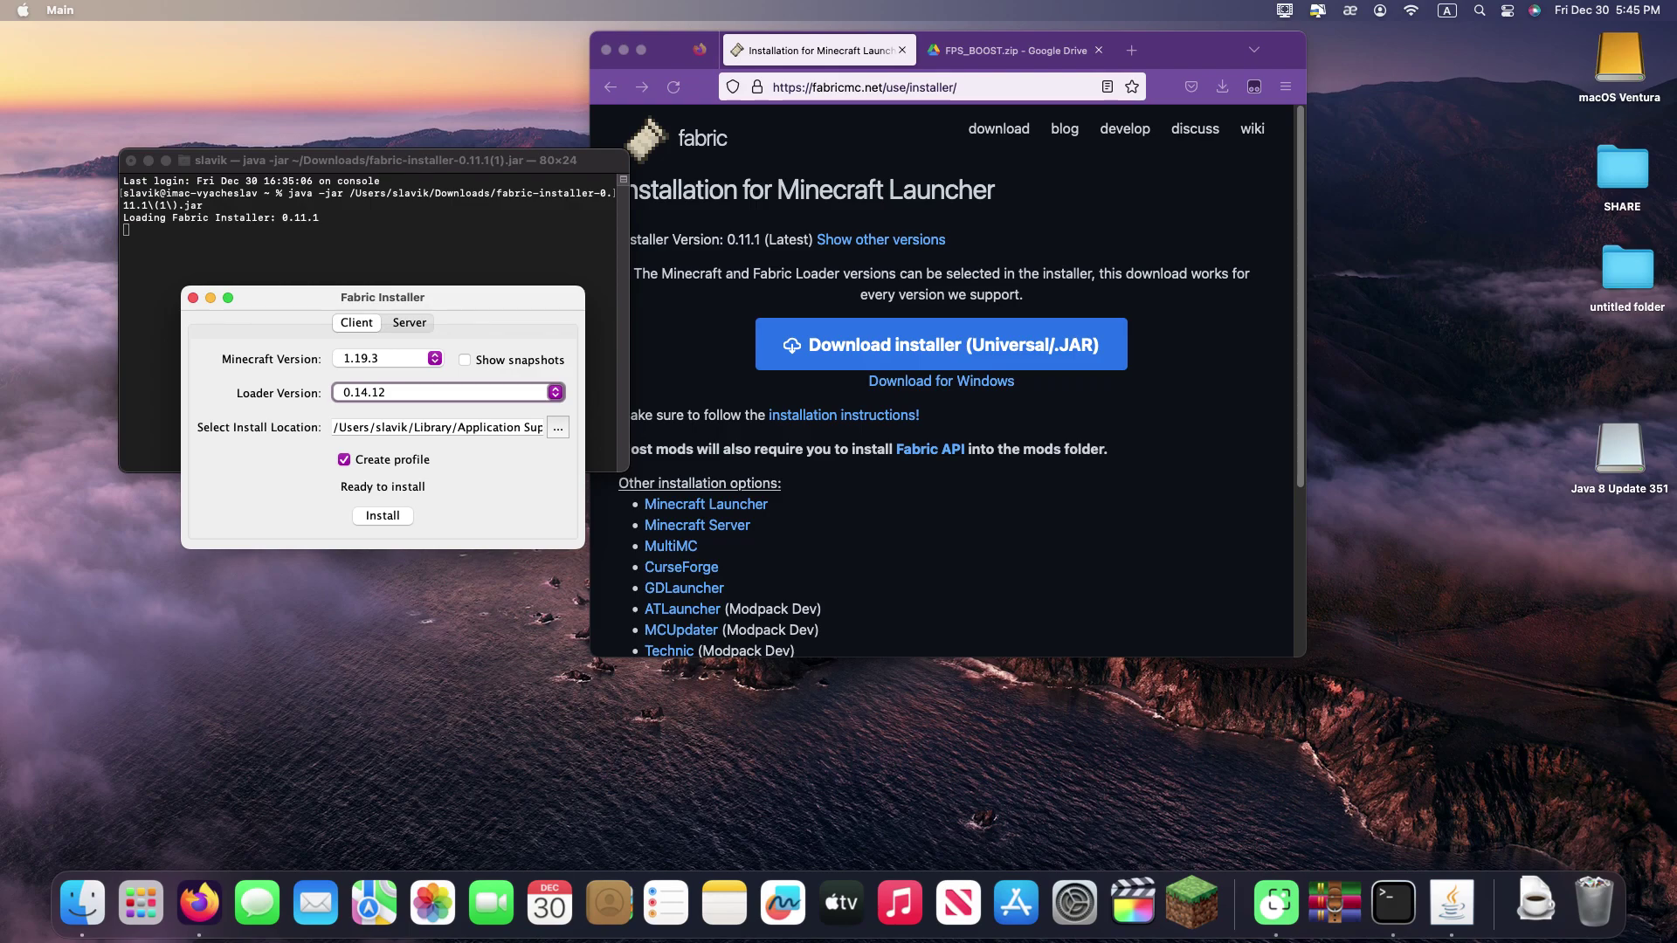
pyautogui.click(382, 515)
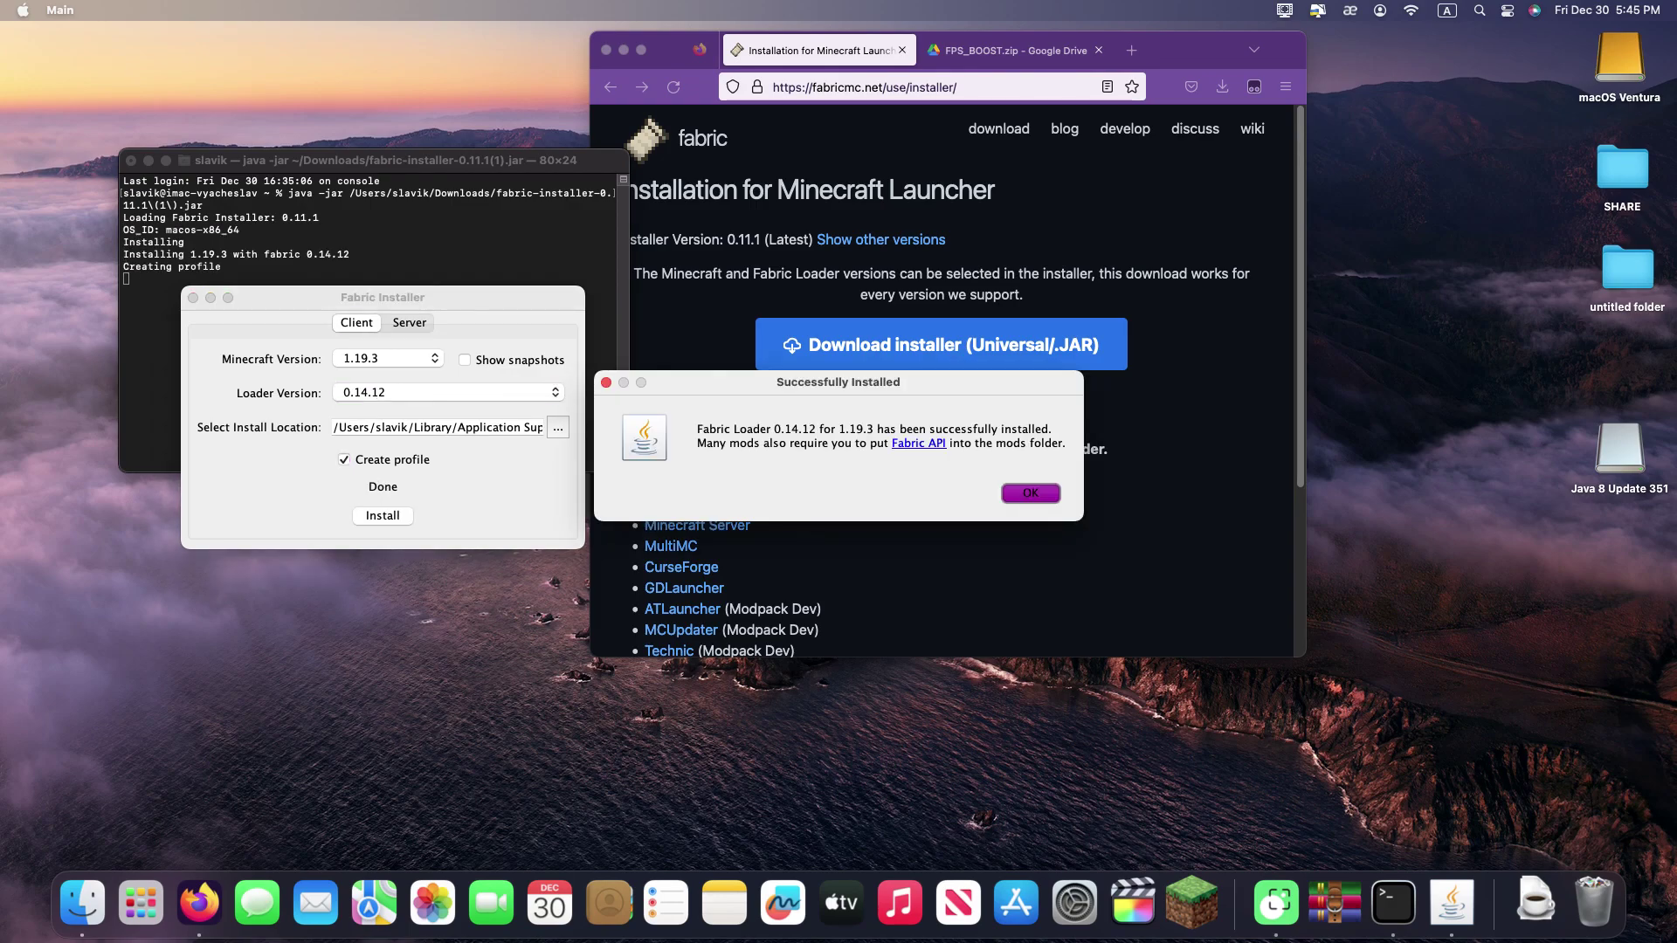
pyautogui.press('Return')
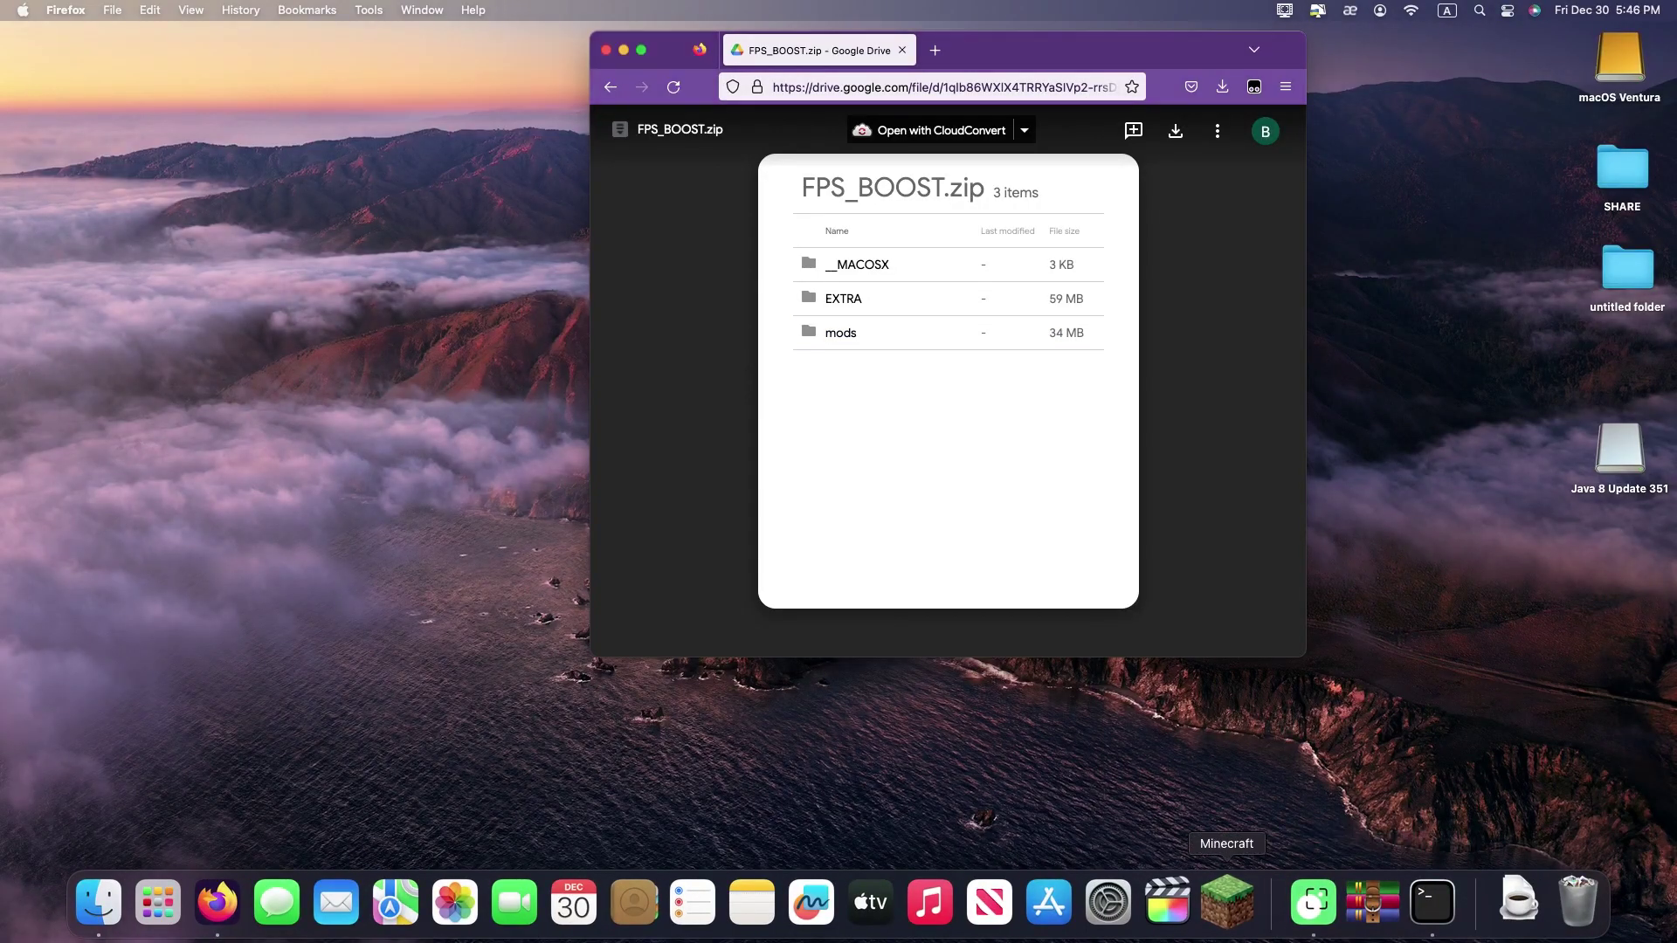
# Switch to the Minecraft Launcher and open the game folder of the fabric-loader-1.19.3 installation
pyautogui.click(1227, 901)
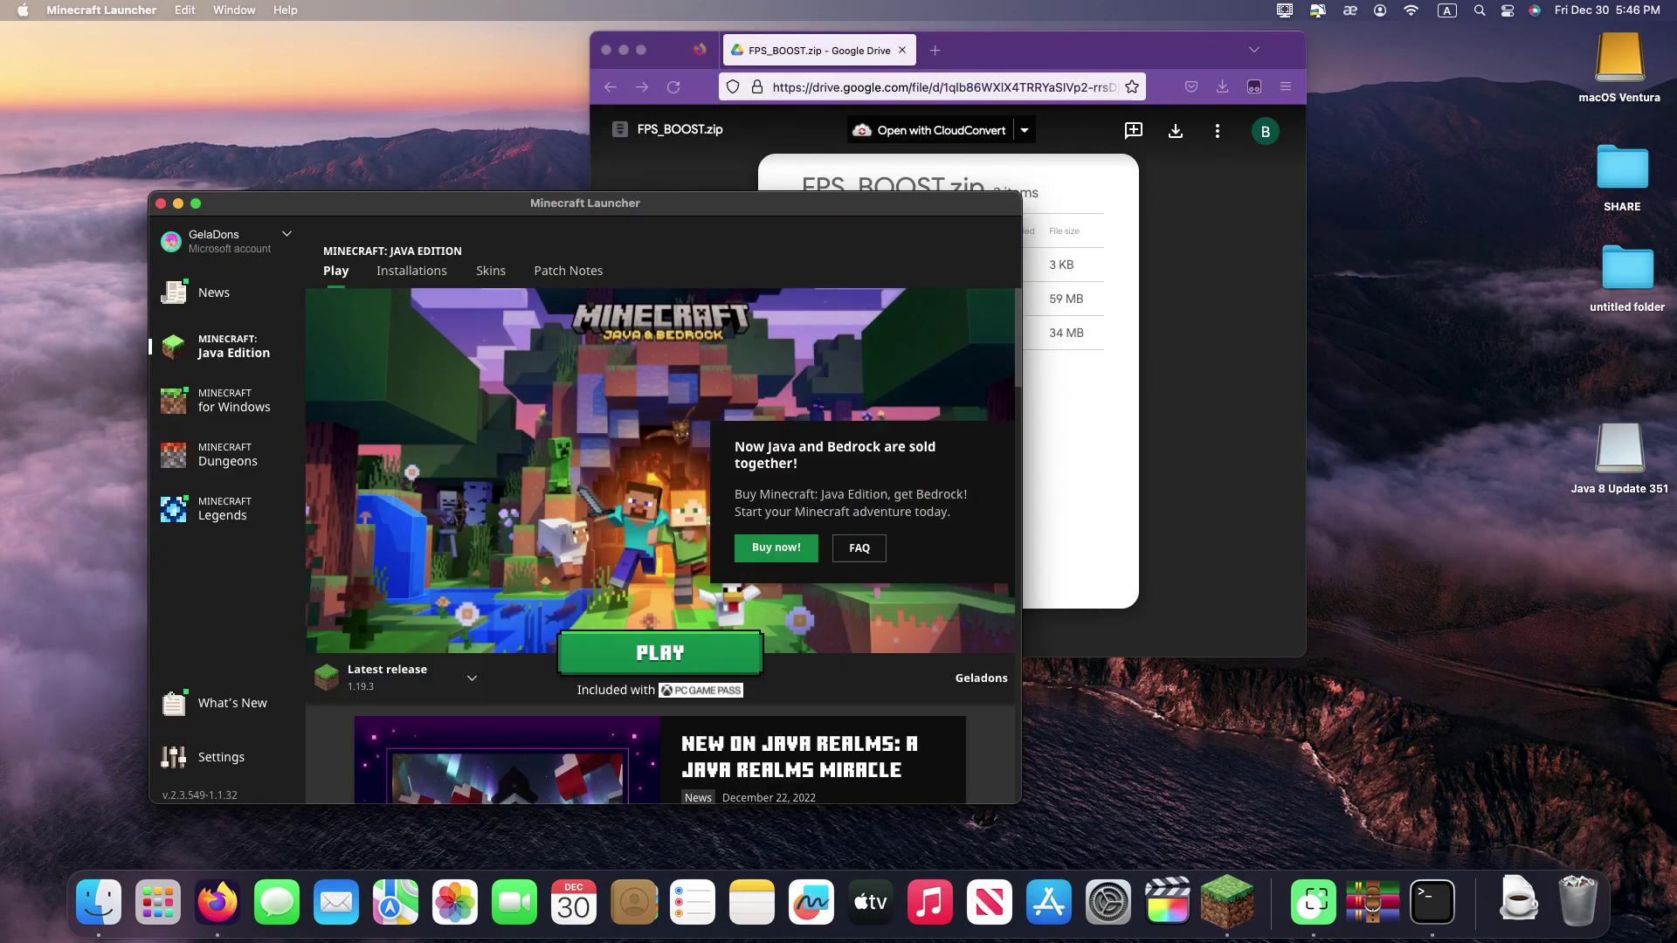
pyautogui.click(398, 678)
pyautogui.click(397, 580)
pyautogui.click(411, 270)
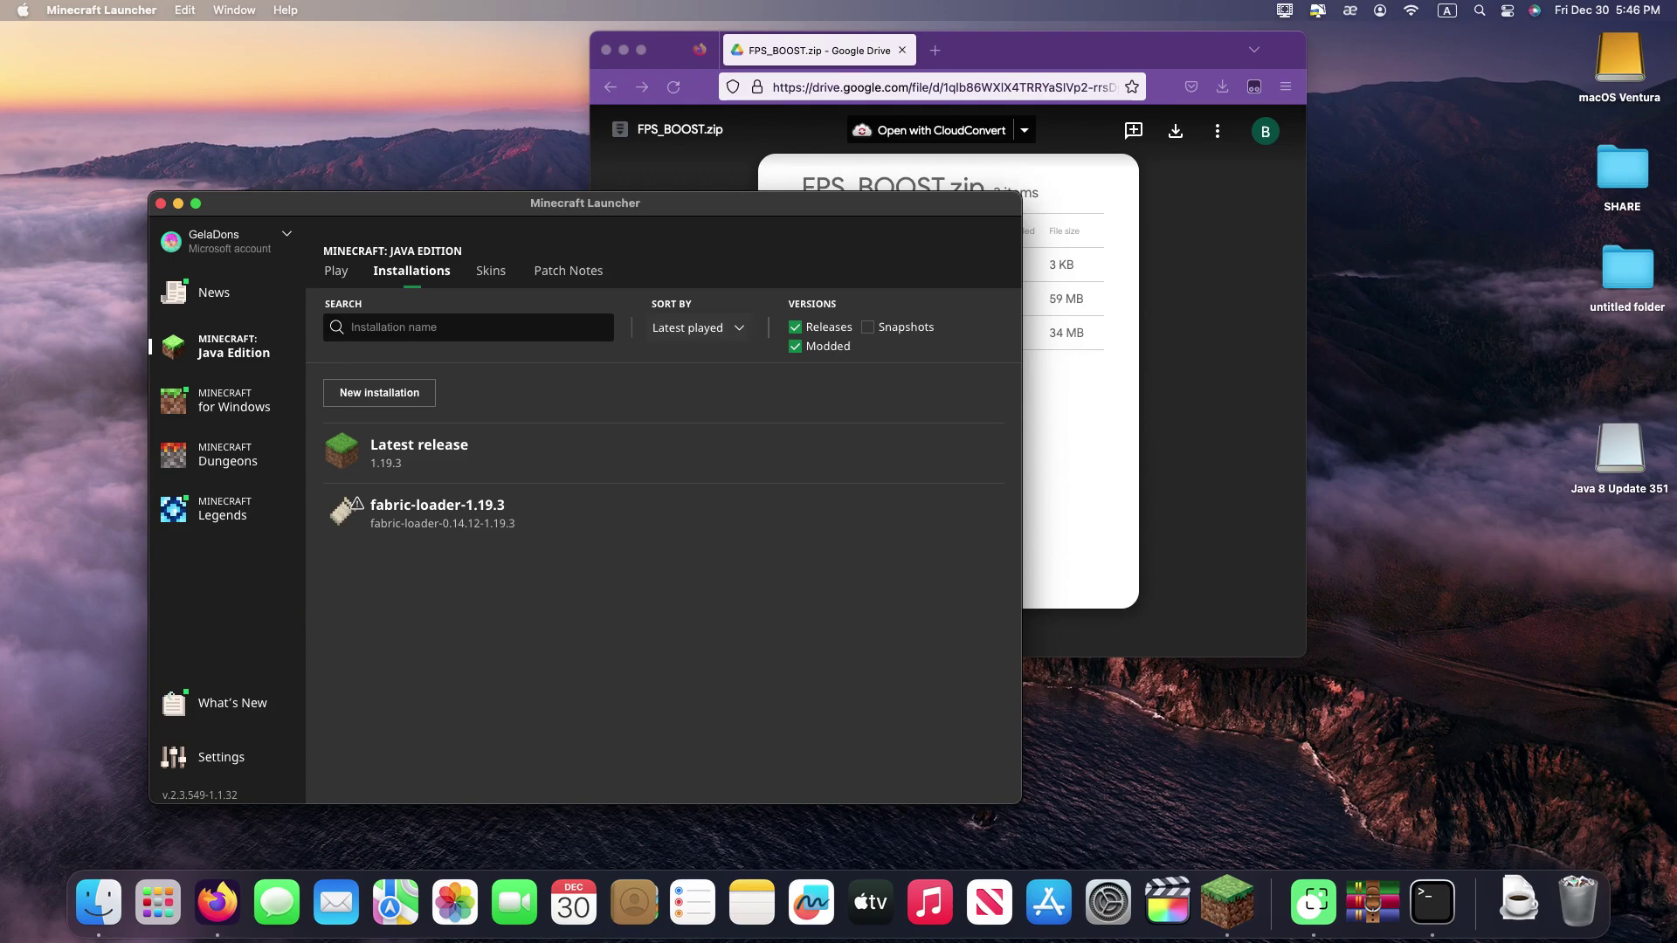
pyautogui.click(953, 512)
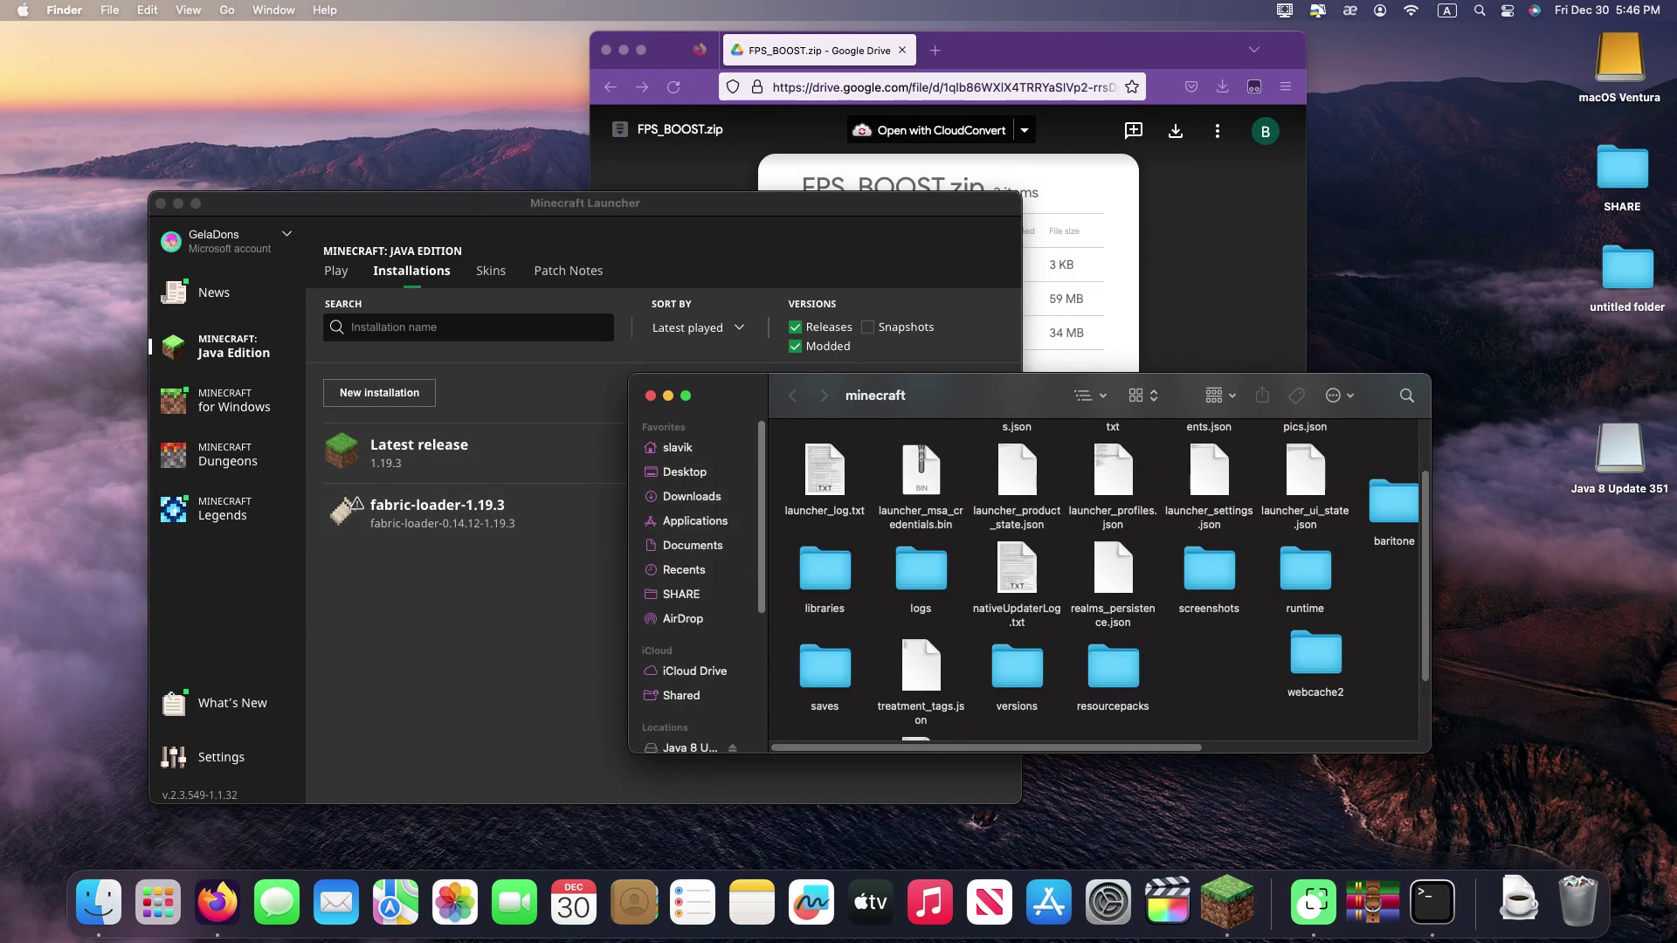
# Arrange the open windows and move the mods folder from the extracted FPS_BOOST folder into the minecraft game folder
pyautogui.moveTo(585, 202); pyautogui.dragTo(395, 270)
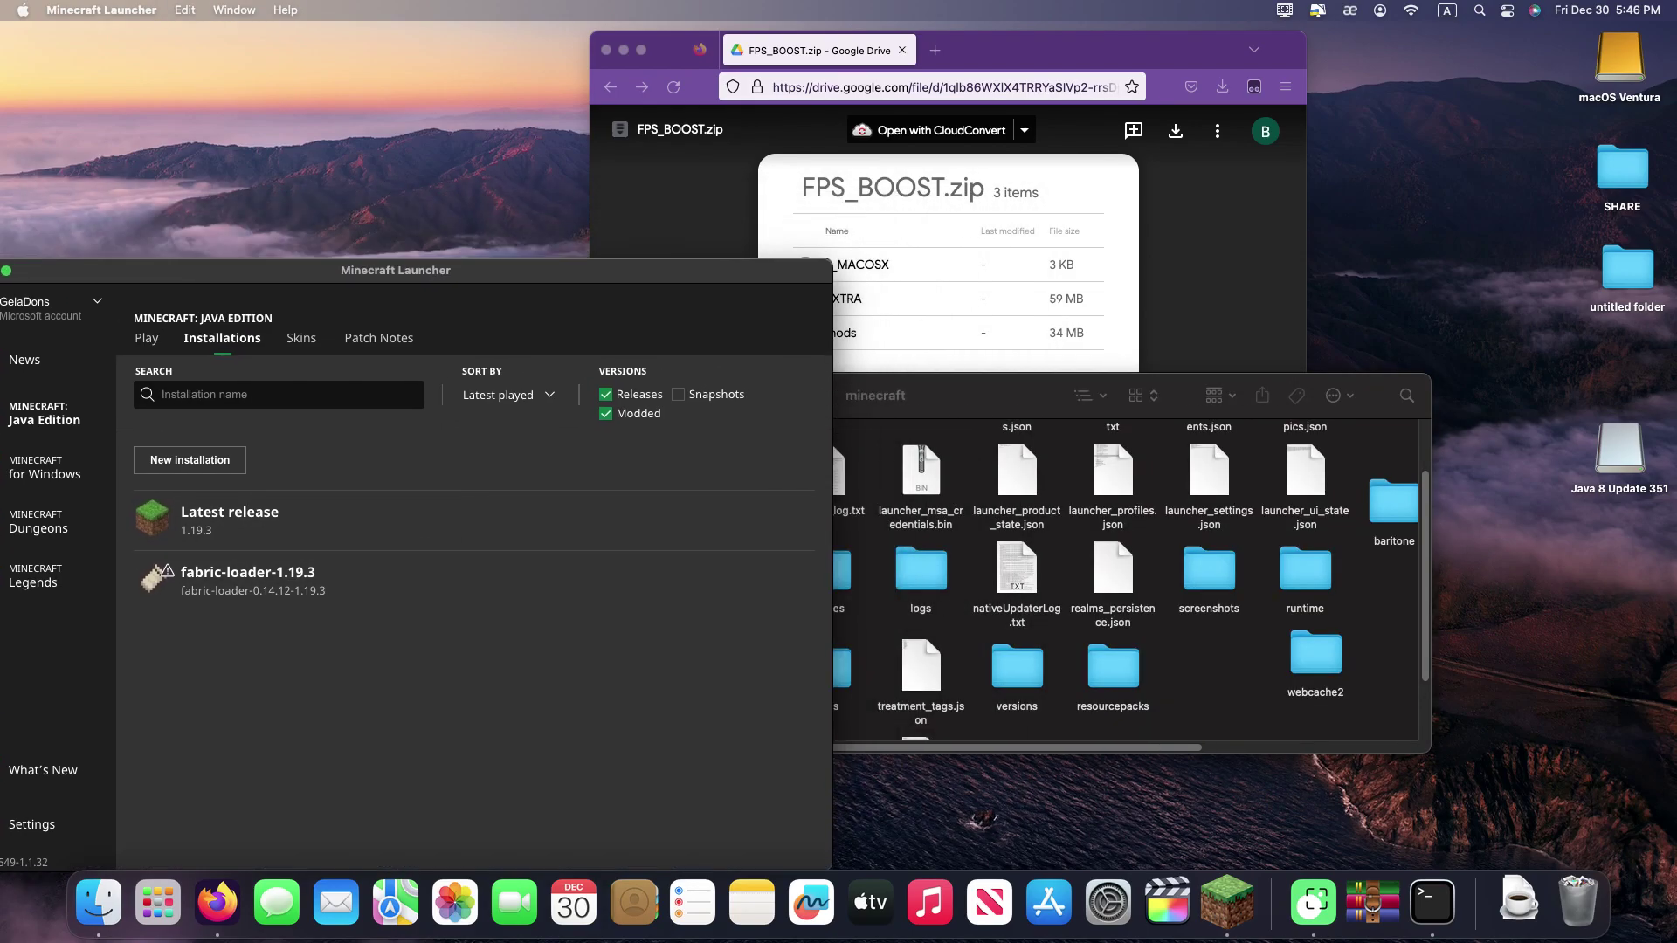
pyautogui.moveTo(1048, 50); pyautogui.dragTo(531, 136)
pyautogui.moveTo(922, 225); pyautogui.dragTo(1148, 224)
pyautogui.doubleClick(999, 218)
pyautogui.doubleClick(1147, 224)
pyautogui.moveTo(1031, 415); pyautogui.dragTo(1046, 87)
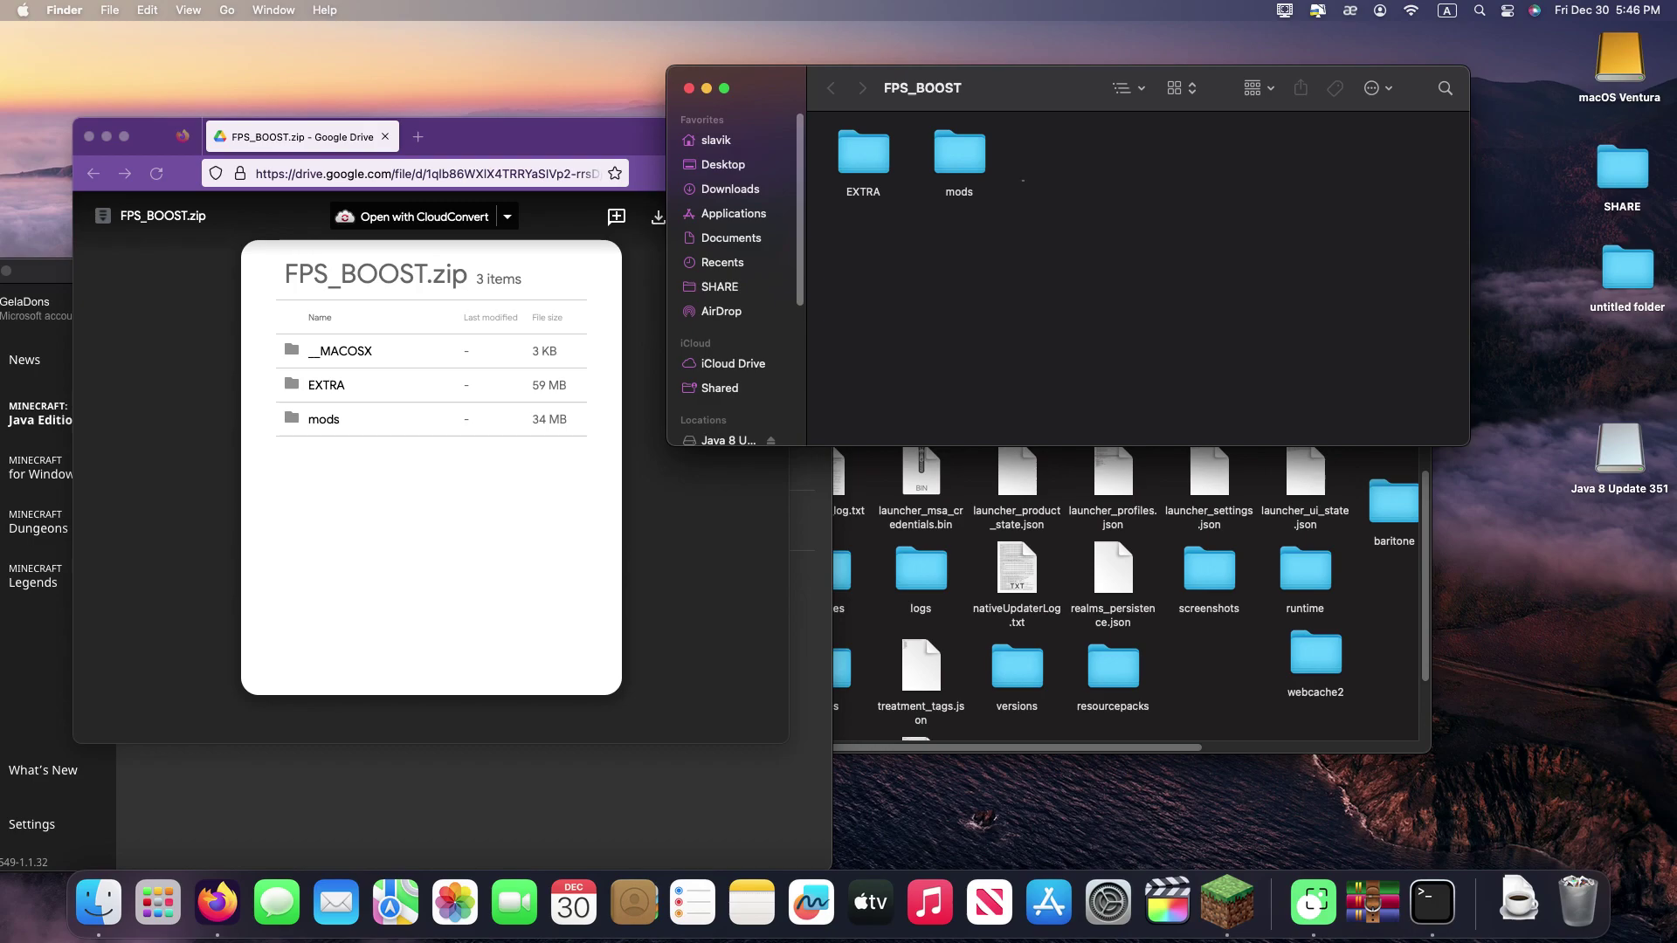
pyautogui.moveTo(959, 153); pyautogui.dragTo(1237, 682)
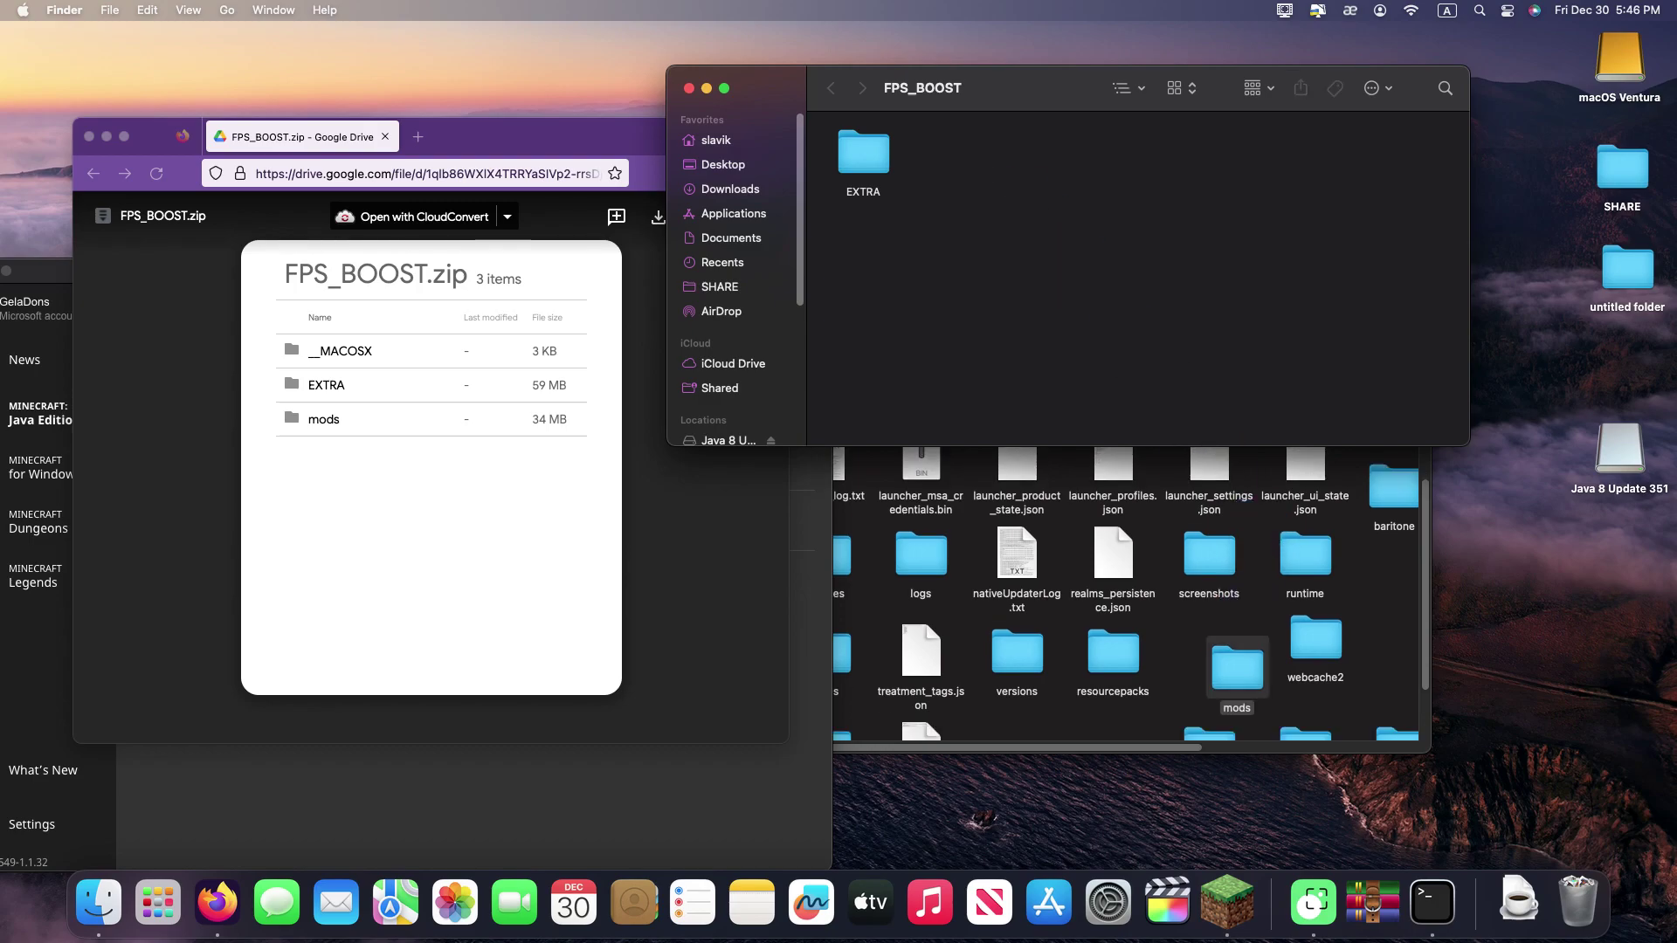
# Move the baritone, meteor-client and replaymod .jar files from the mods folder inside EXTRA into the game's mods folder
pyautogui.doubleClick(863, 153)
pyautogui.moveTo(1100, 193); pyautogui.dragTo(1361, 625)
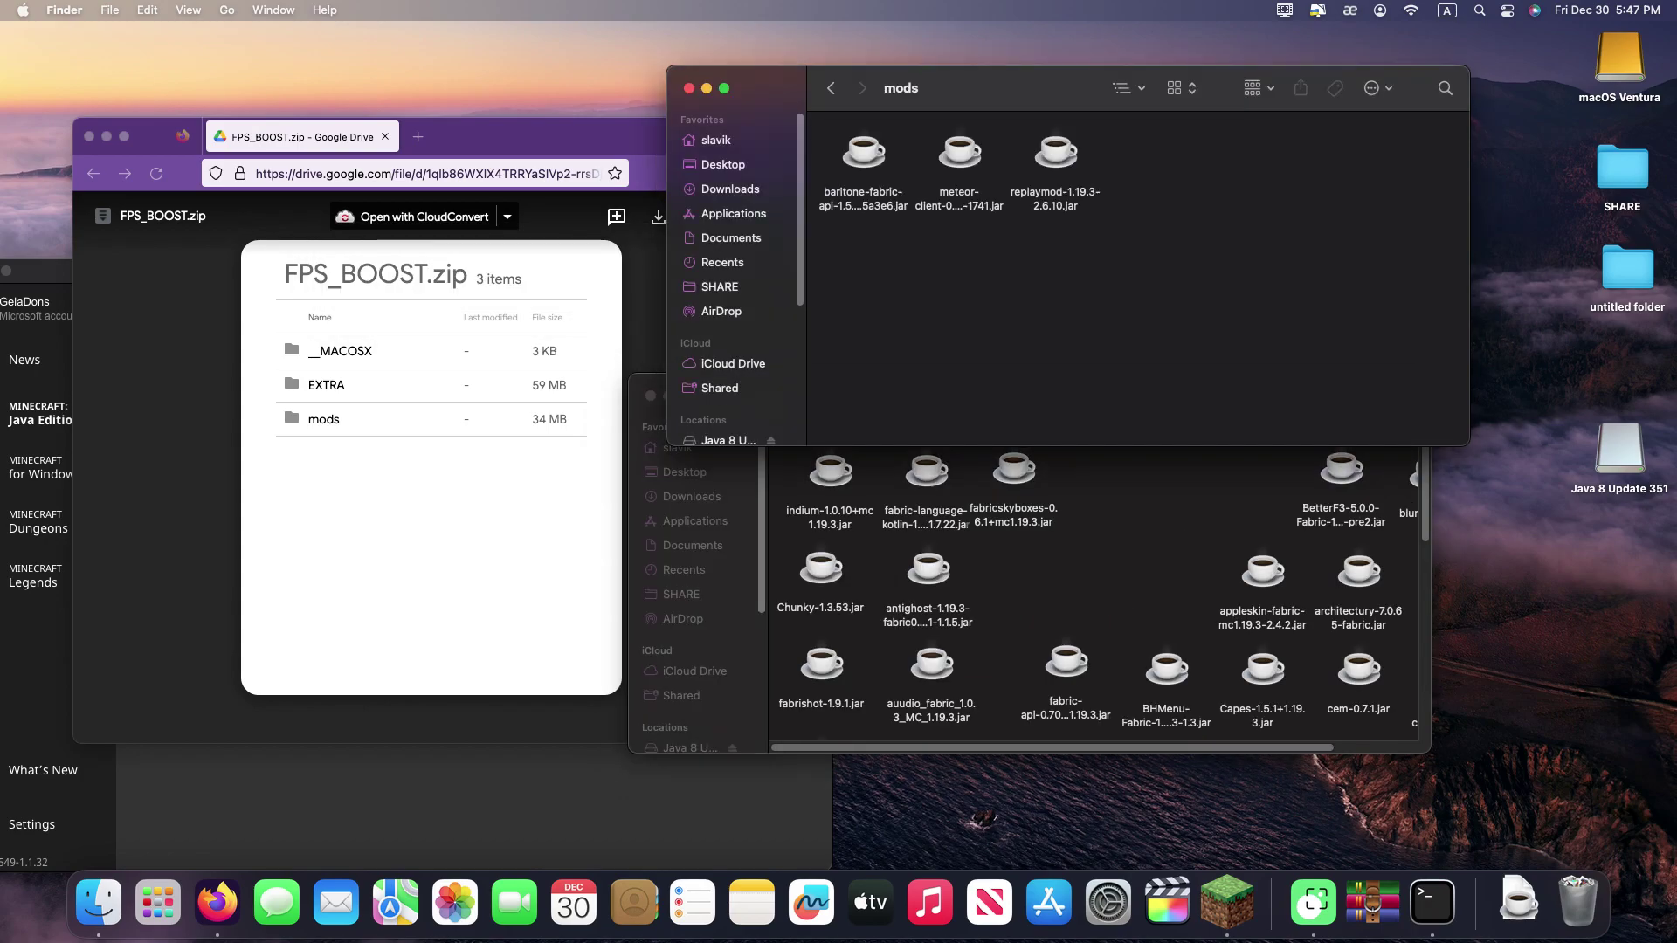
pyautogui.moveTo(1106, 216); pyautogui.dragTo(865, 181)
pyautogui.moveTo(959, 153); pyautogui.dragTo(1118, 546)
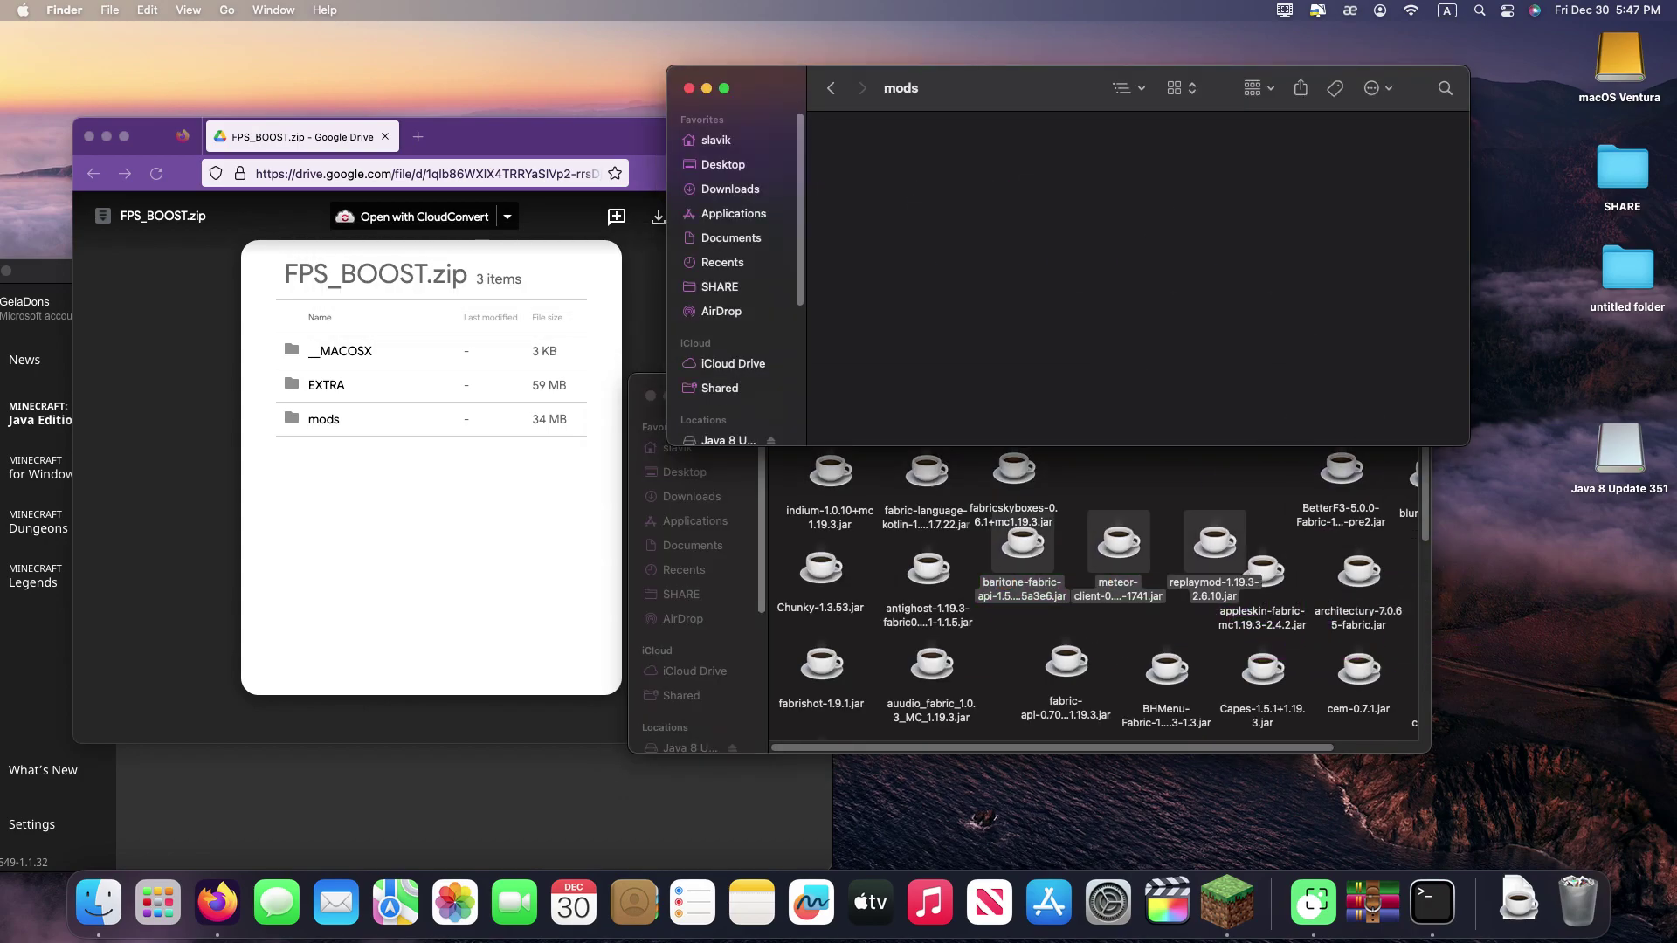
# Close both Finder windows and launch the fabric-loader-1.19.3 installation, accepting the modified-installation warning
pyautogui.press('super+w')
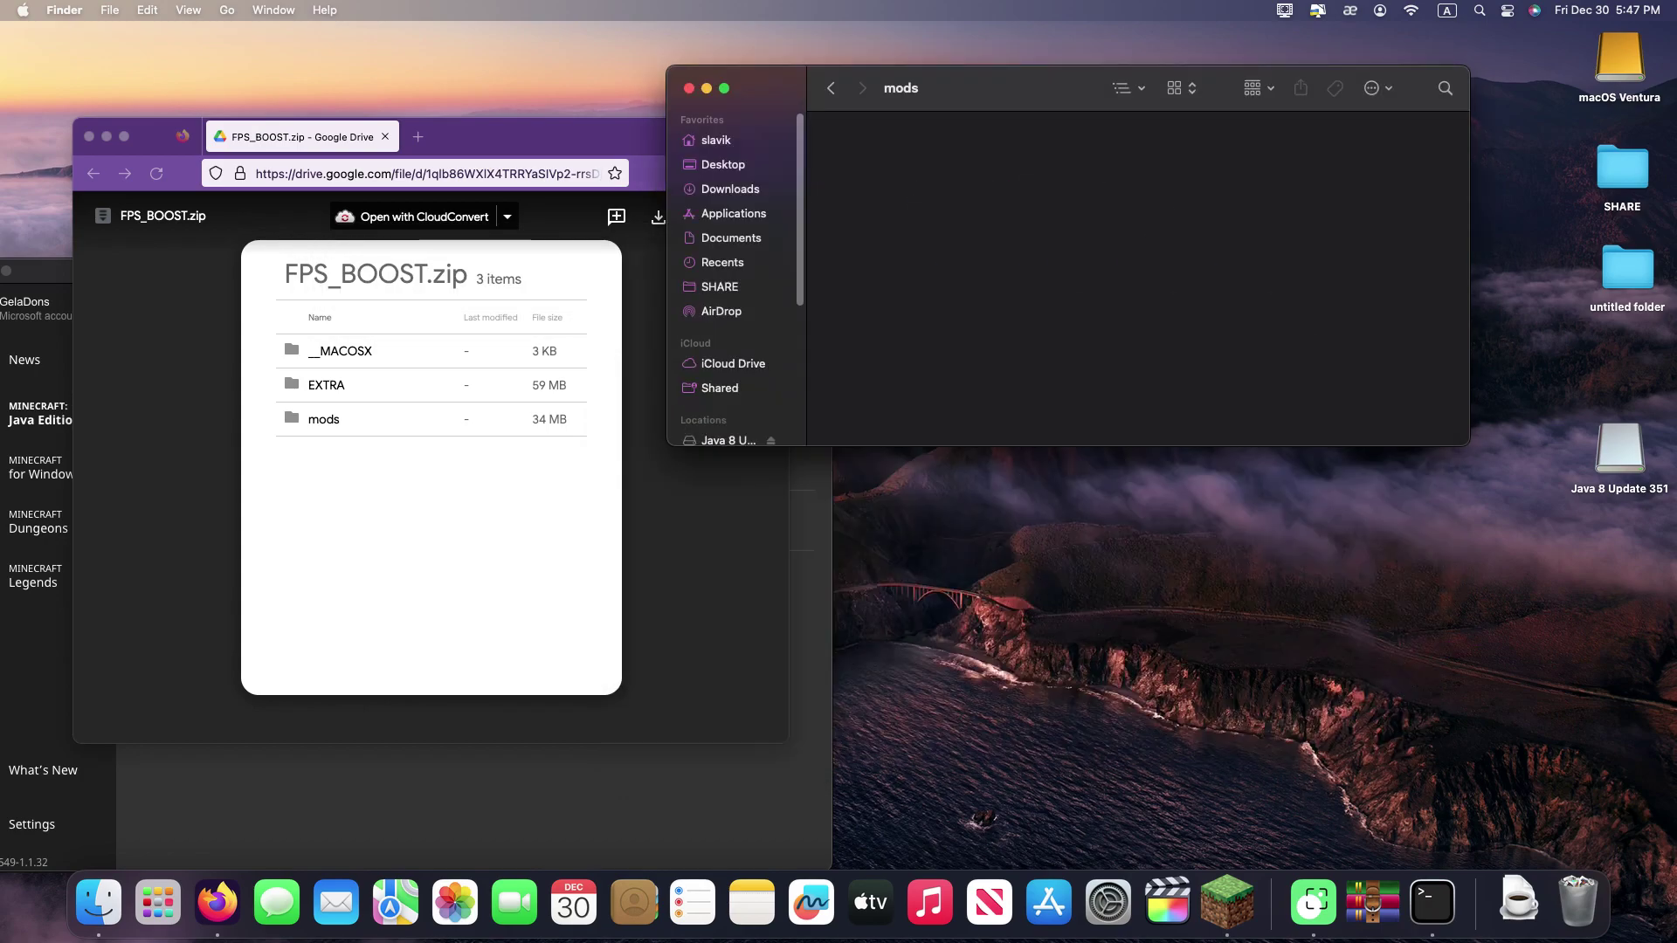
pyautogui.click(689, 88)
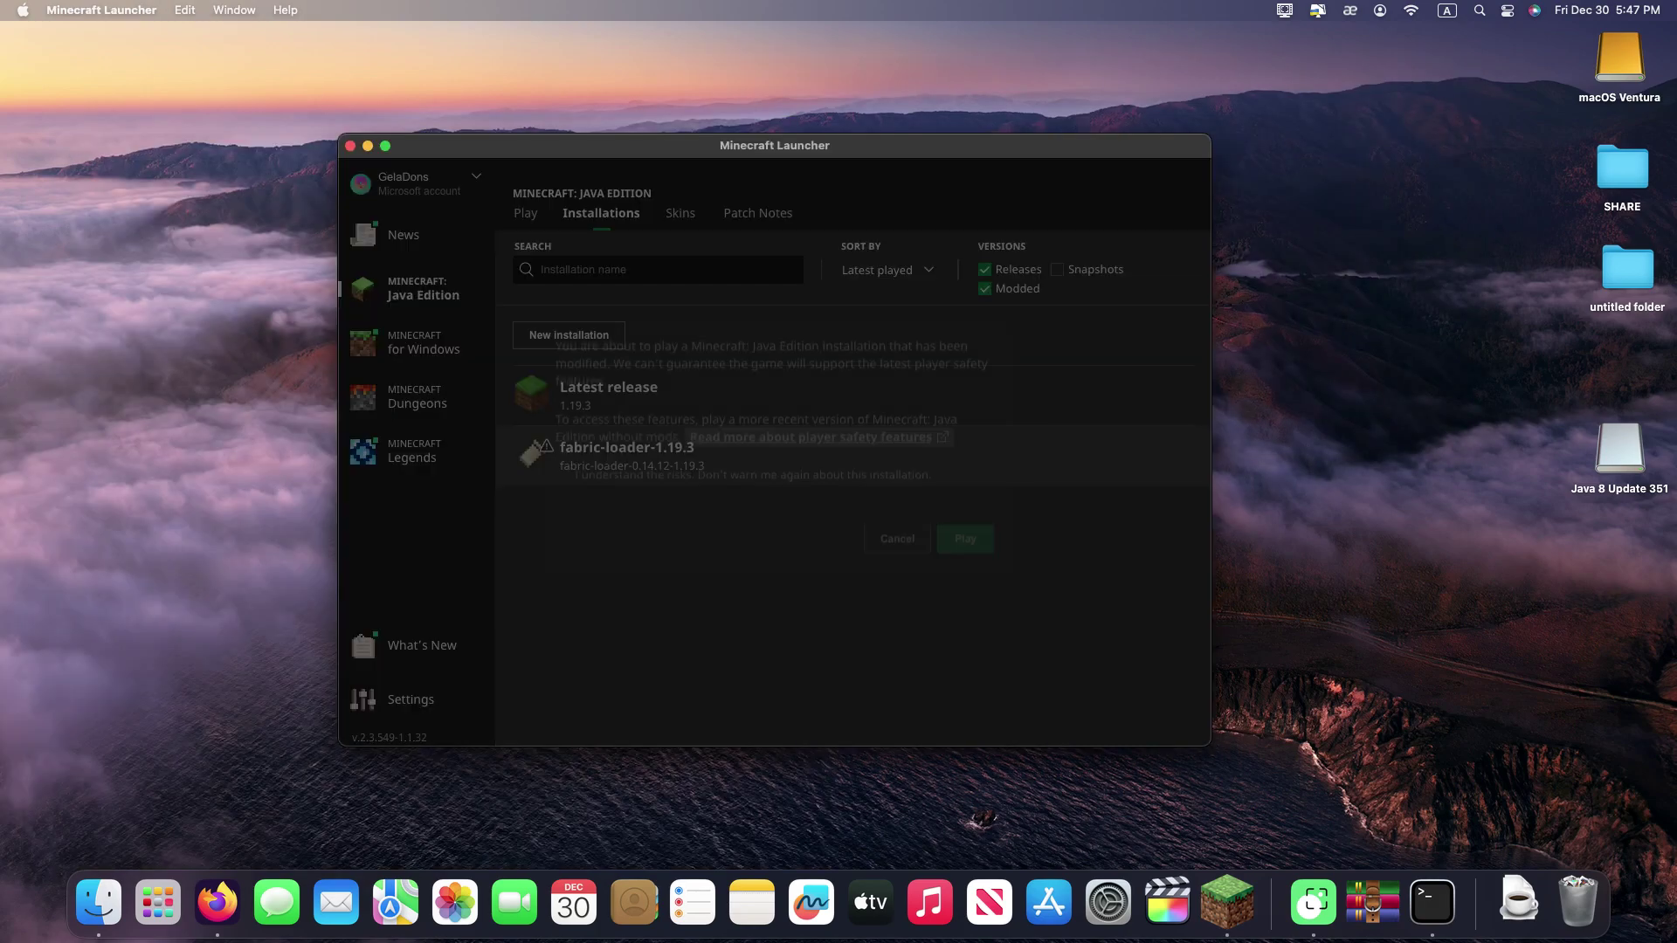
pyautogui.click(965, 547)
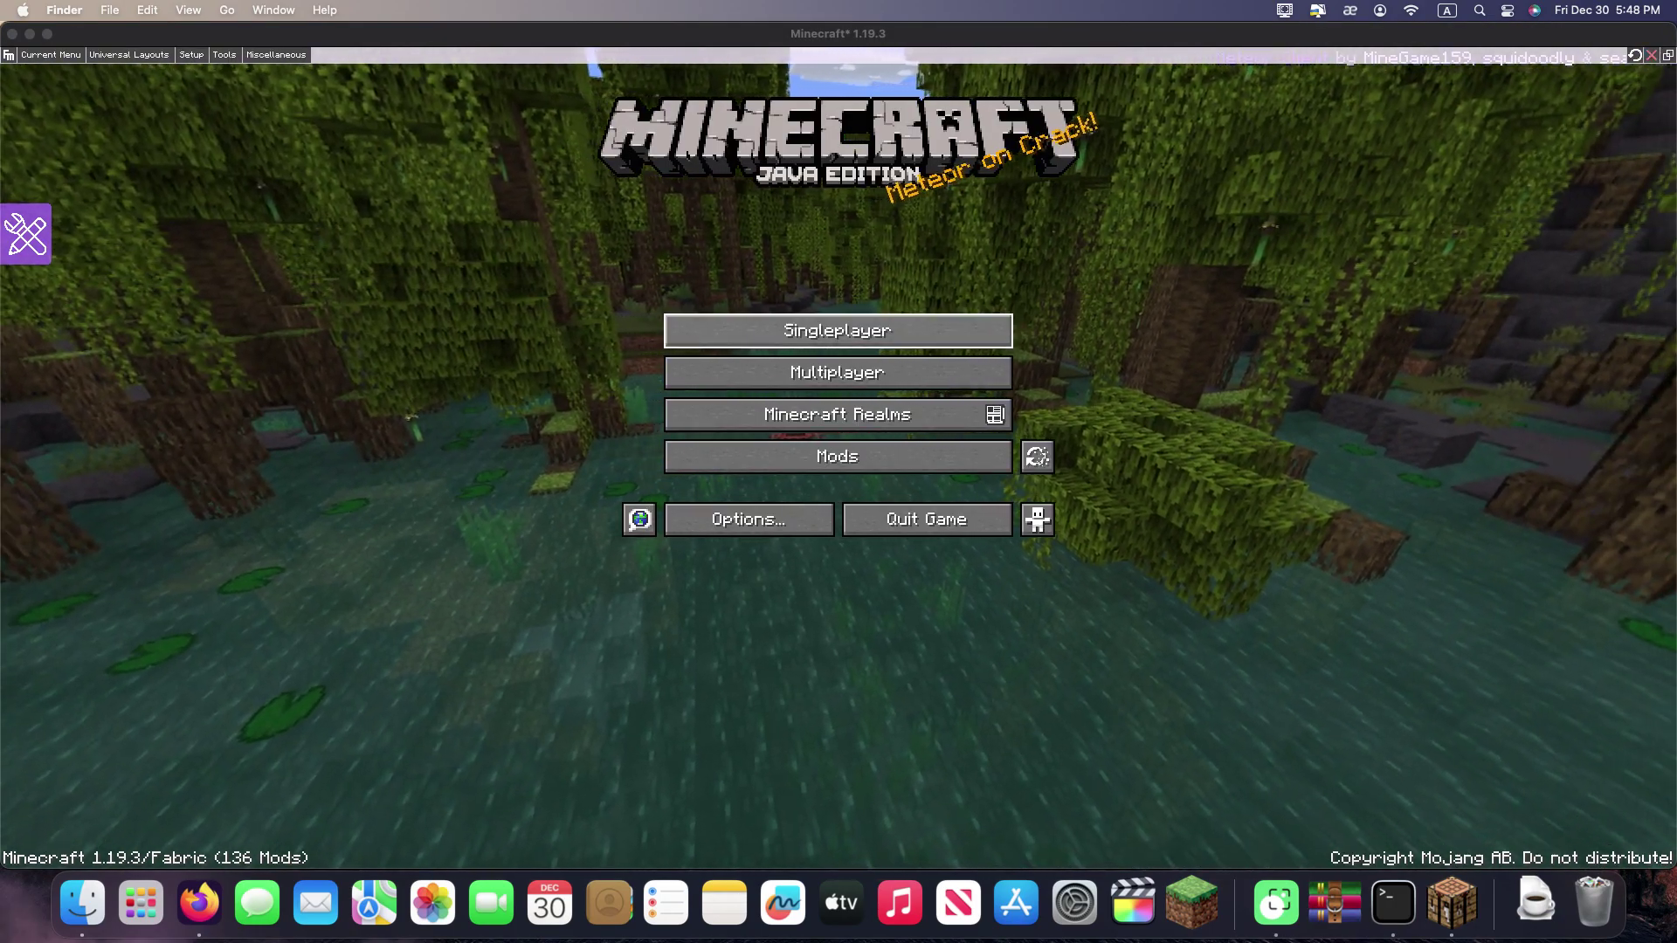
# Examine the game's video settings page by page, from General and Quality through Performance, Advanced, Animations, Particles, Details and Render to Extras
pyautogui.click(748, 518)
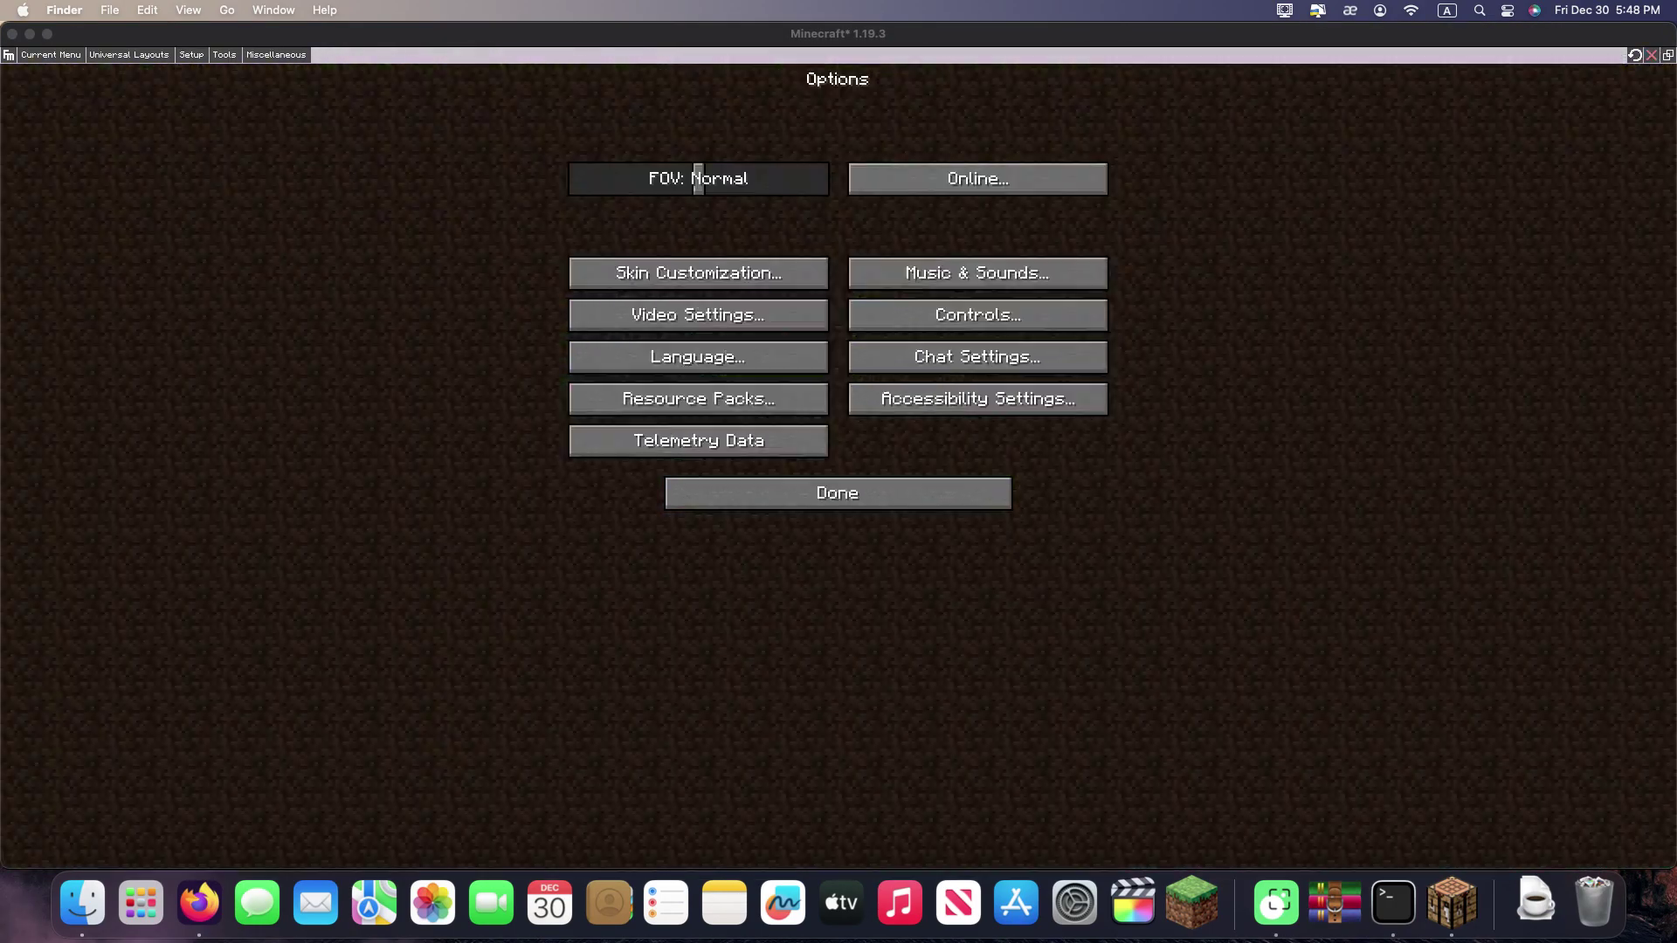
pyautogui.click(696, 315)
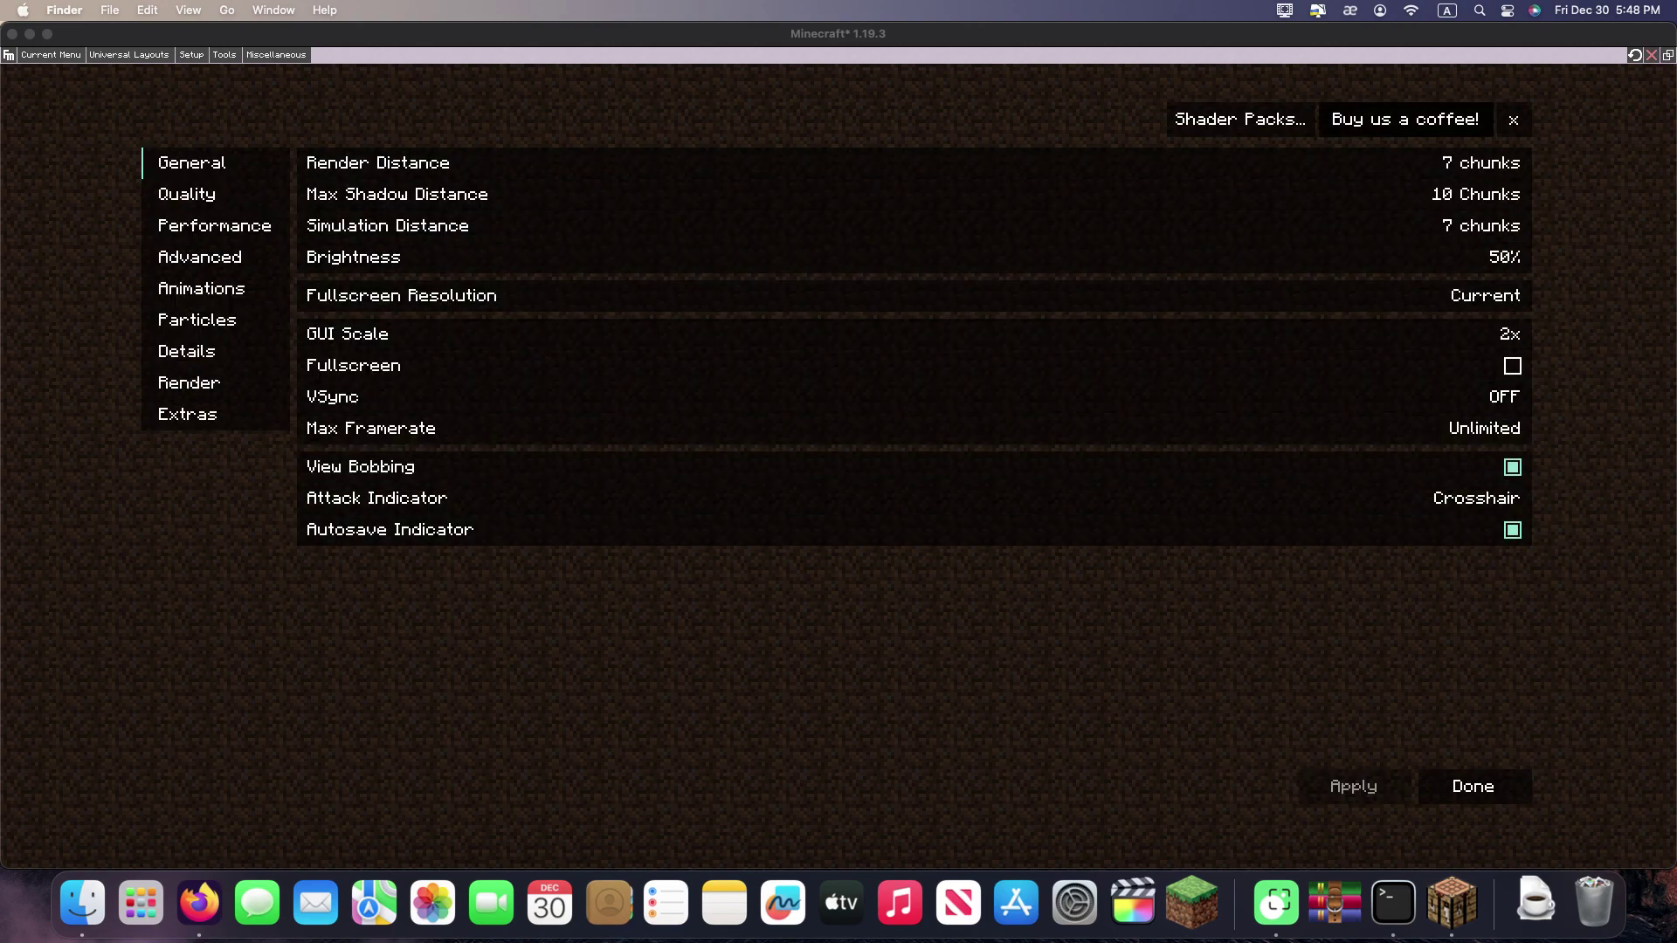
pyautogui.click(186, 194)
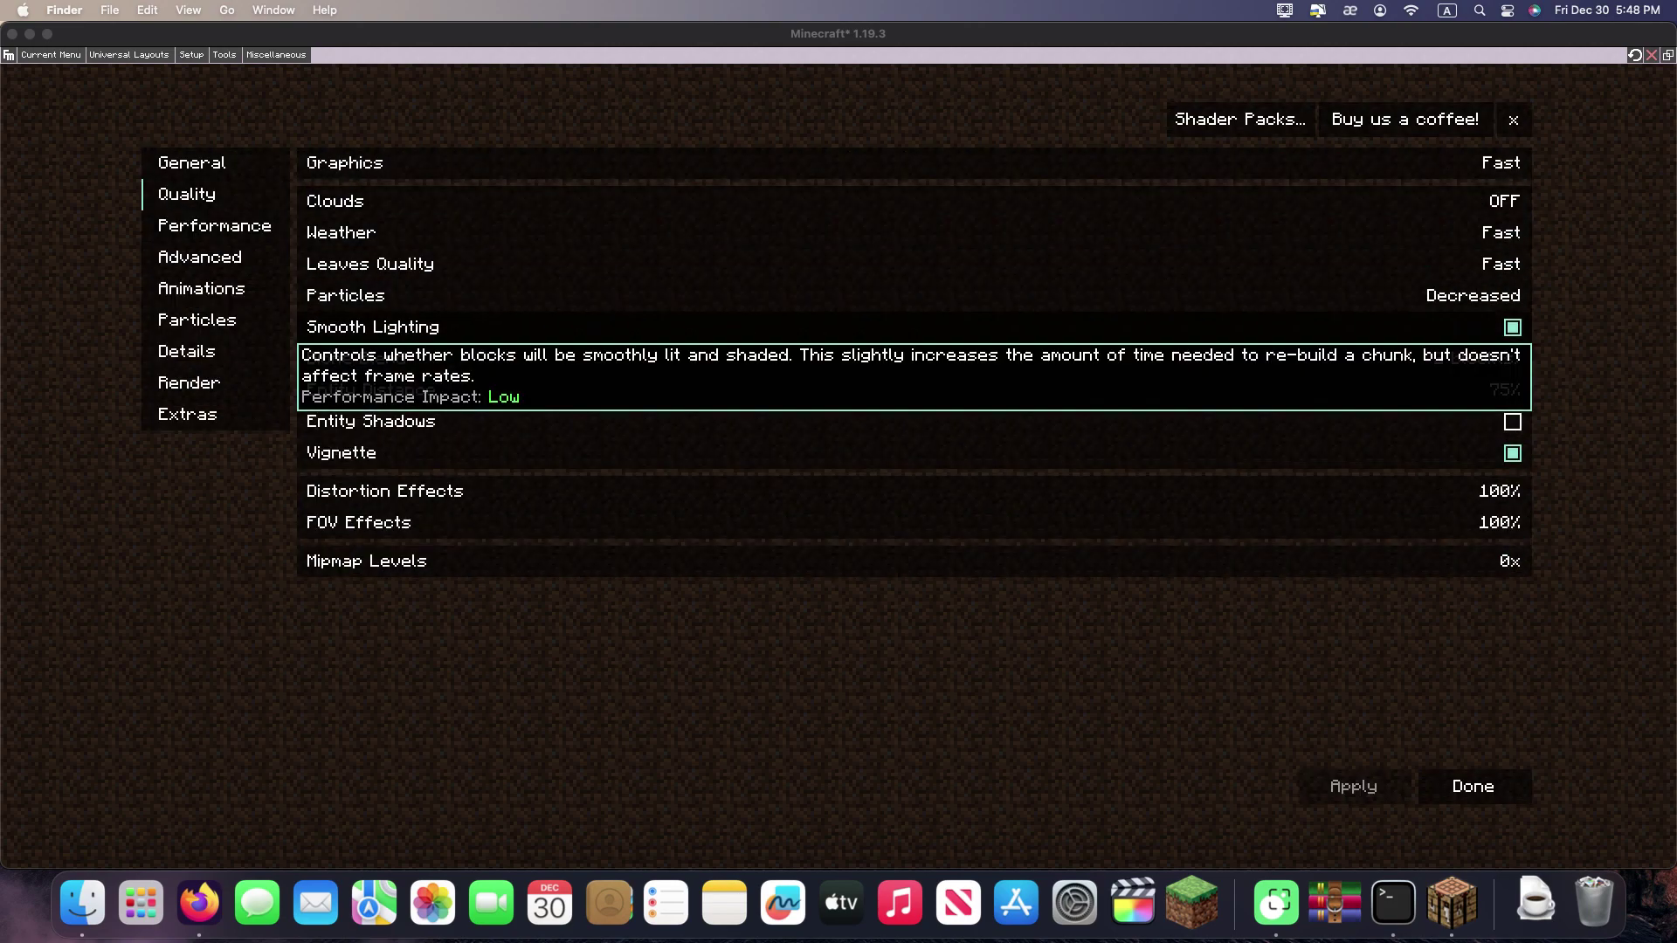
pyautogui.click(214, 225)
pyautogui.click(199, 257)
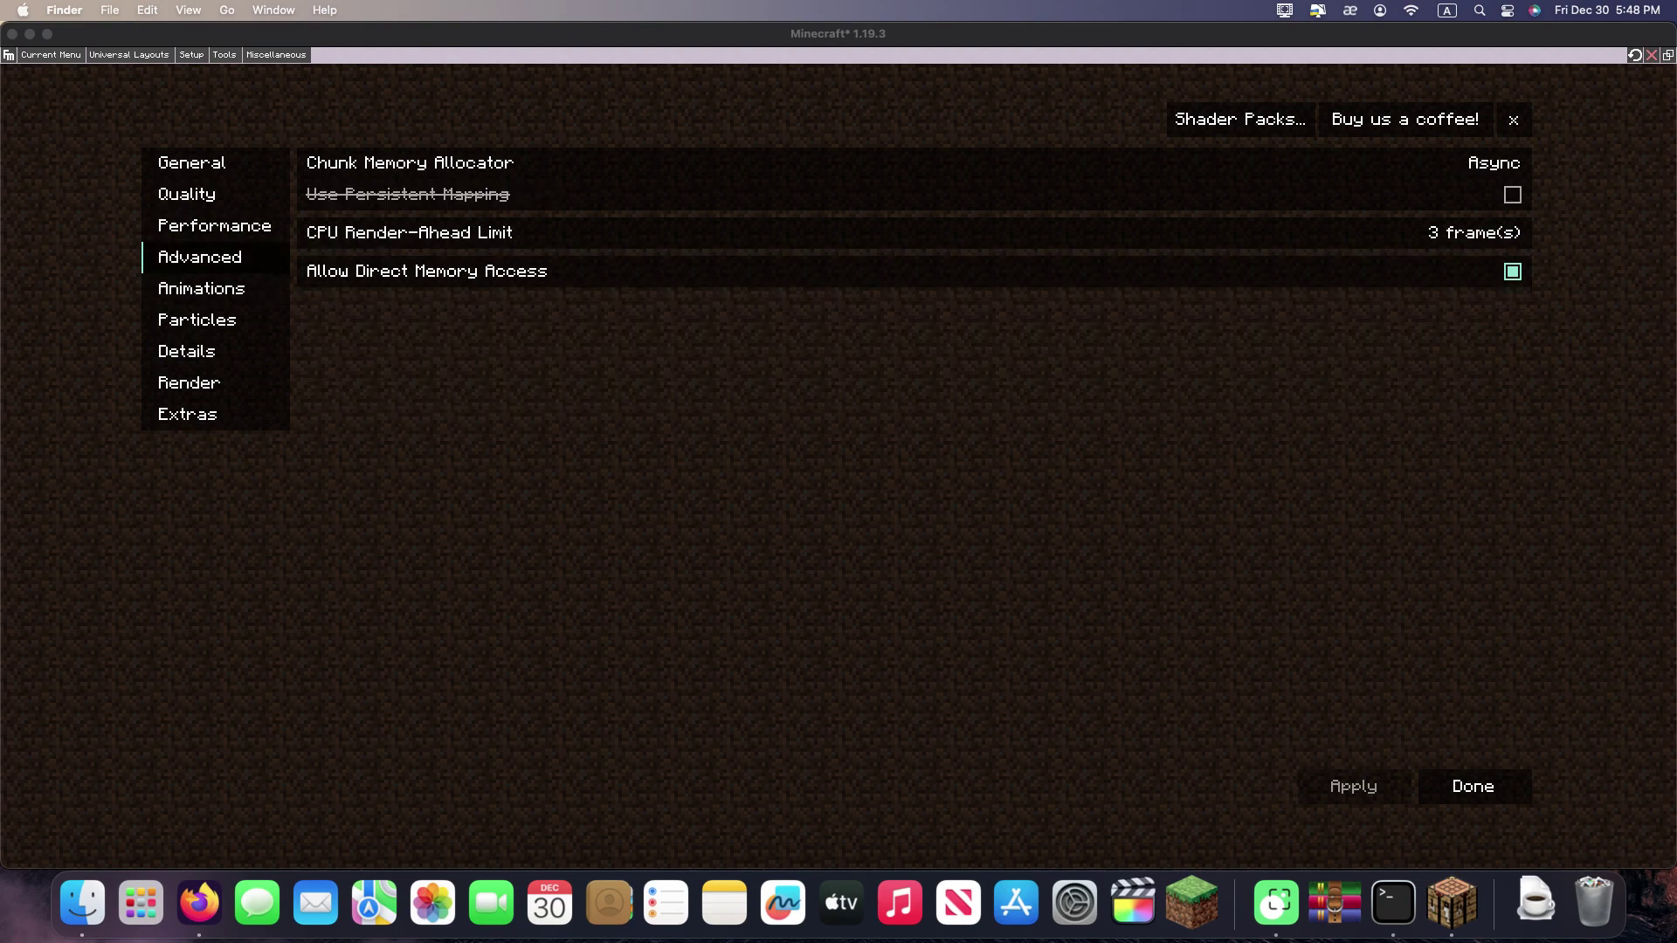
pyautogui.click(201, 288)
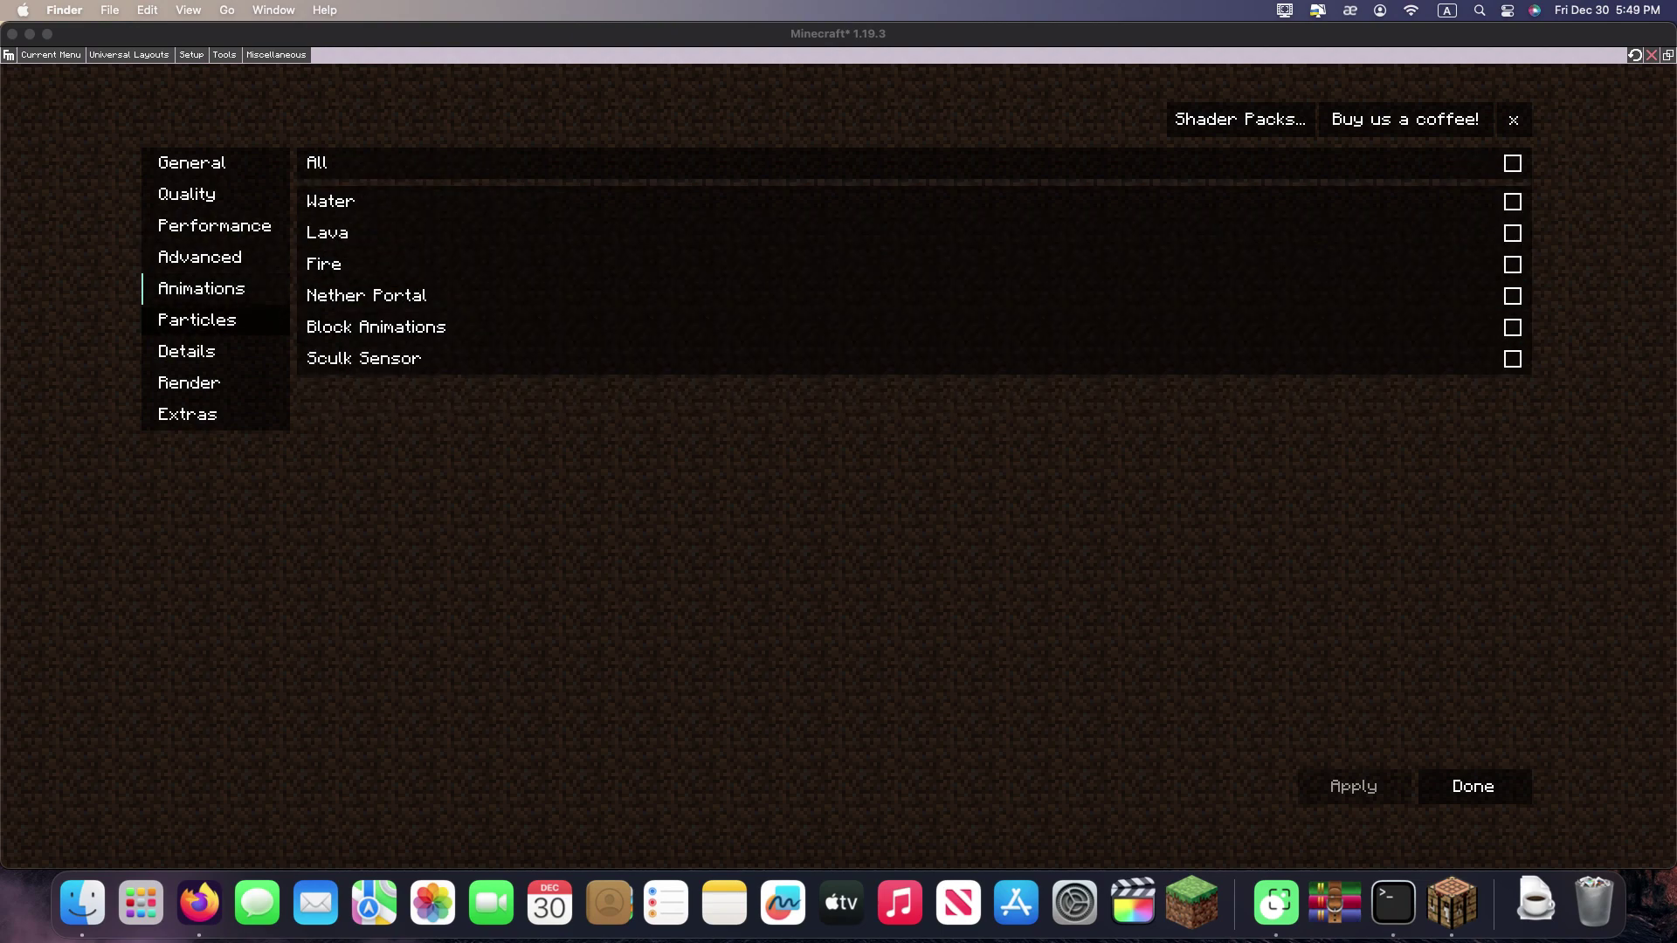
pyautogui.click(197, 319)
pyautogui.click(186, 351)
pyautogui.click(188, 382)
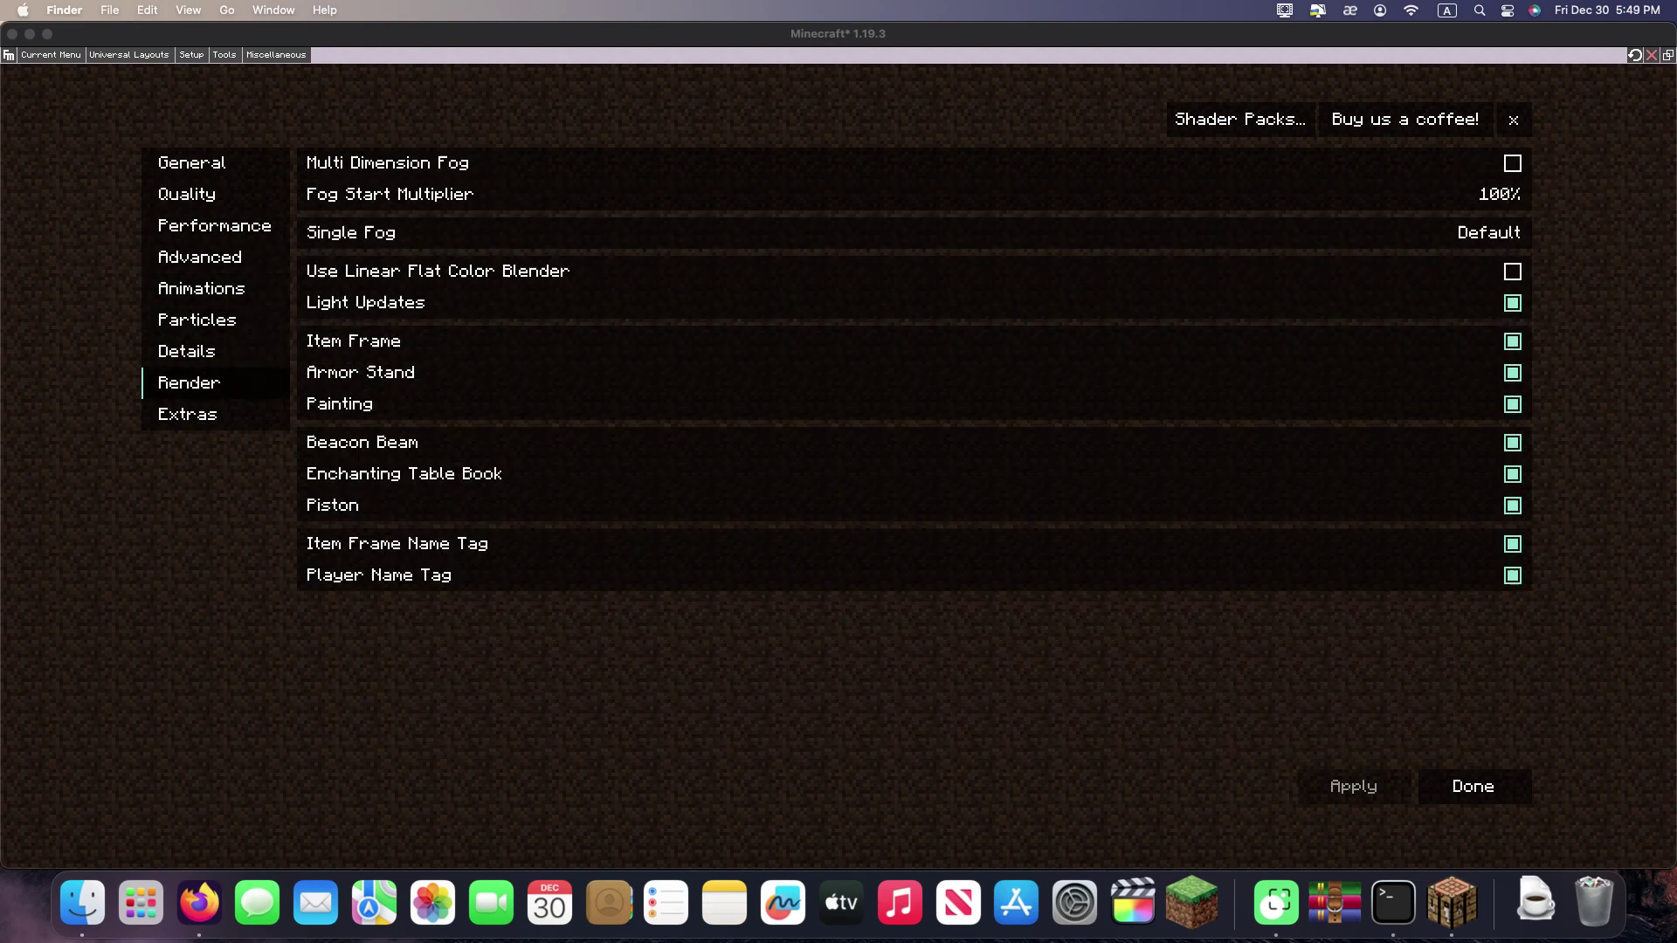
pyautogui.click(187, 414)
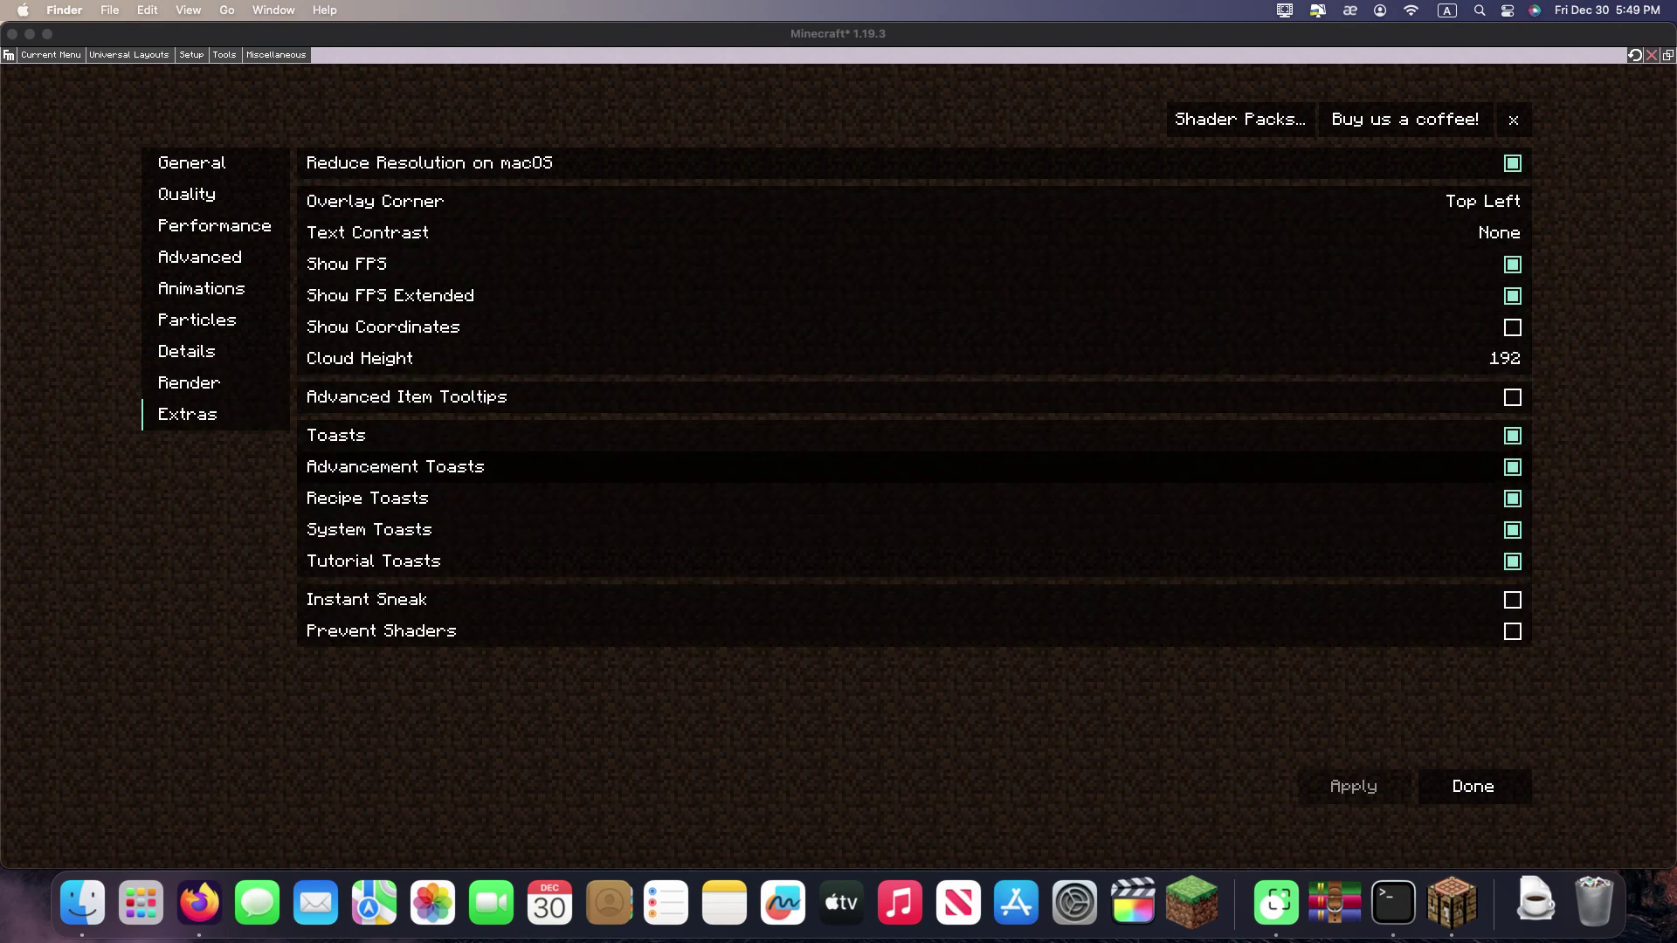